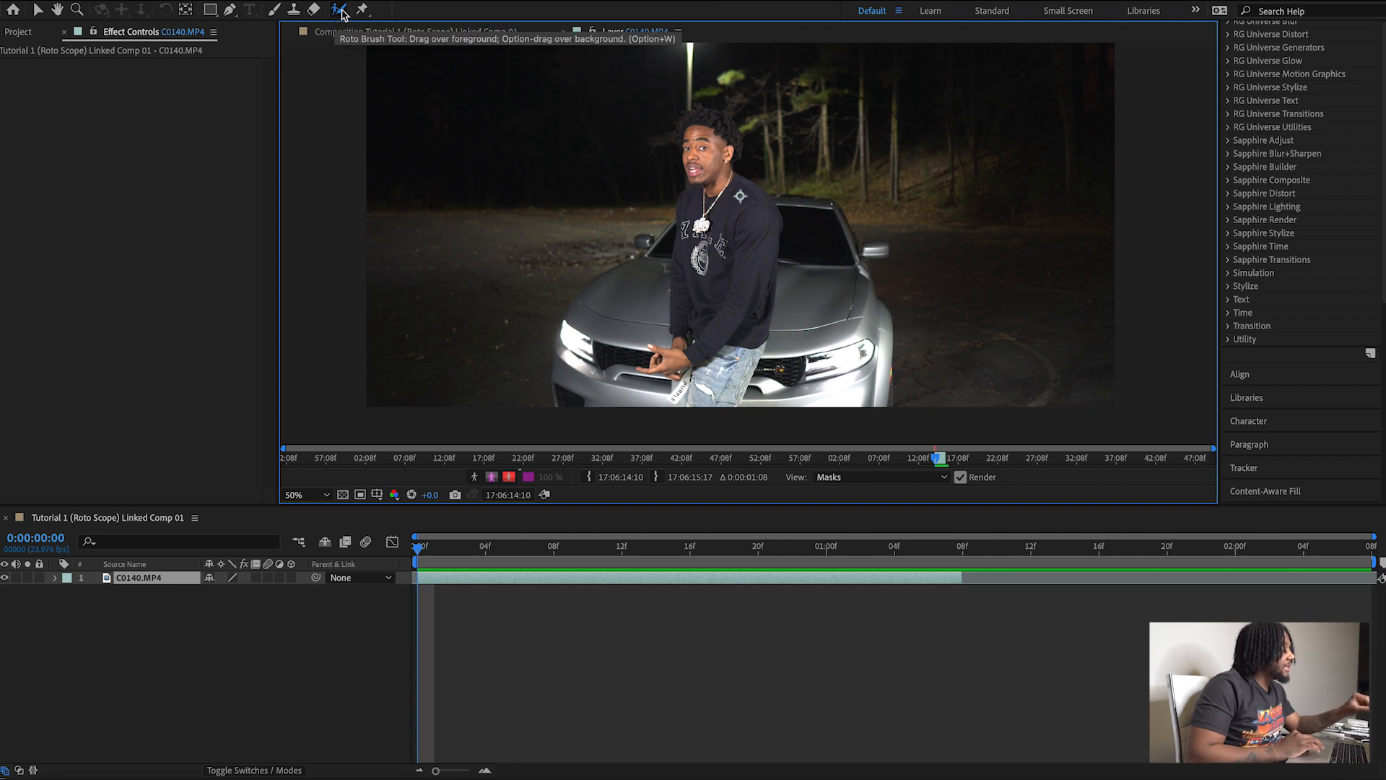
Mark the man's upper body as foreground with the Roto Brush on the first frame of the C0140.MP4 layer.
left_click(341, 10)
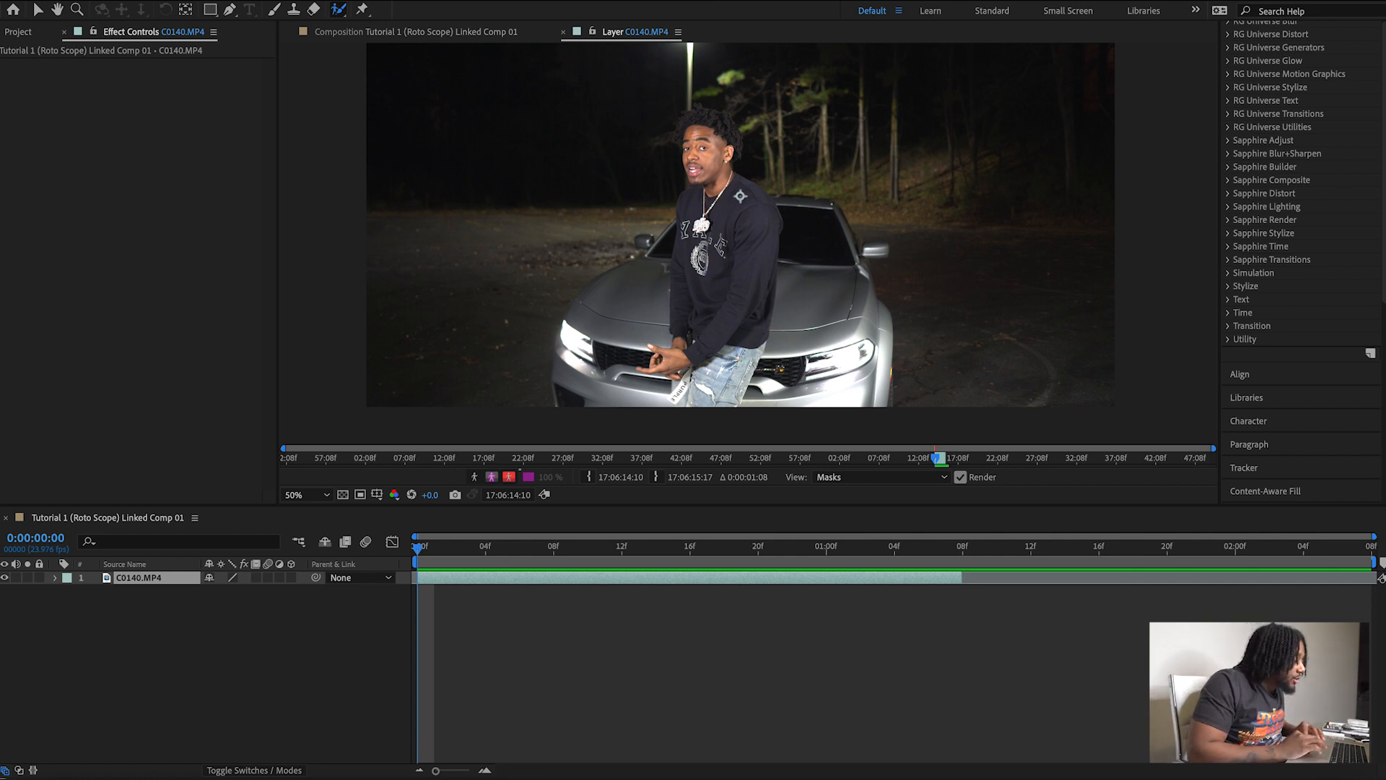
left_click_drag(686, 350, 713, 120)
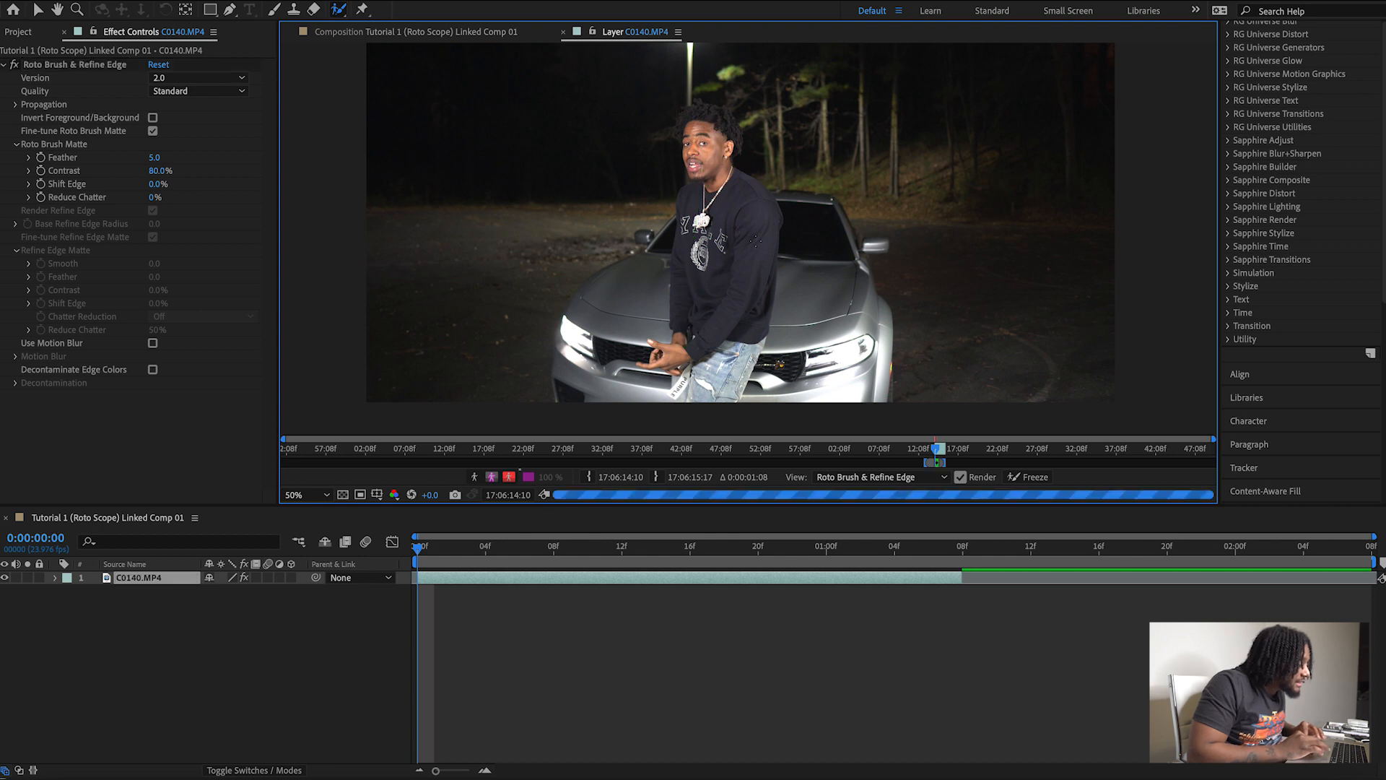
left_click_drag(724, 170, 762, 234)
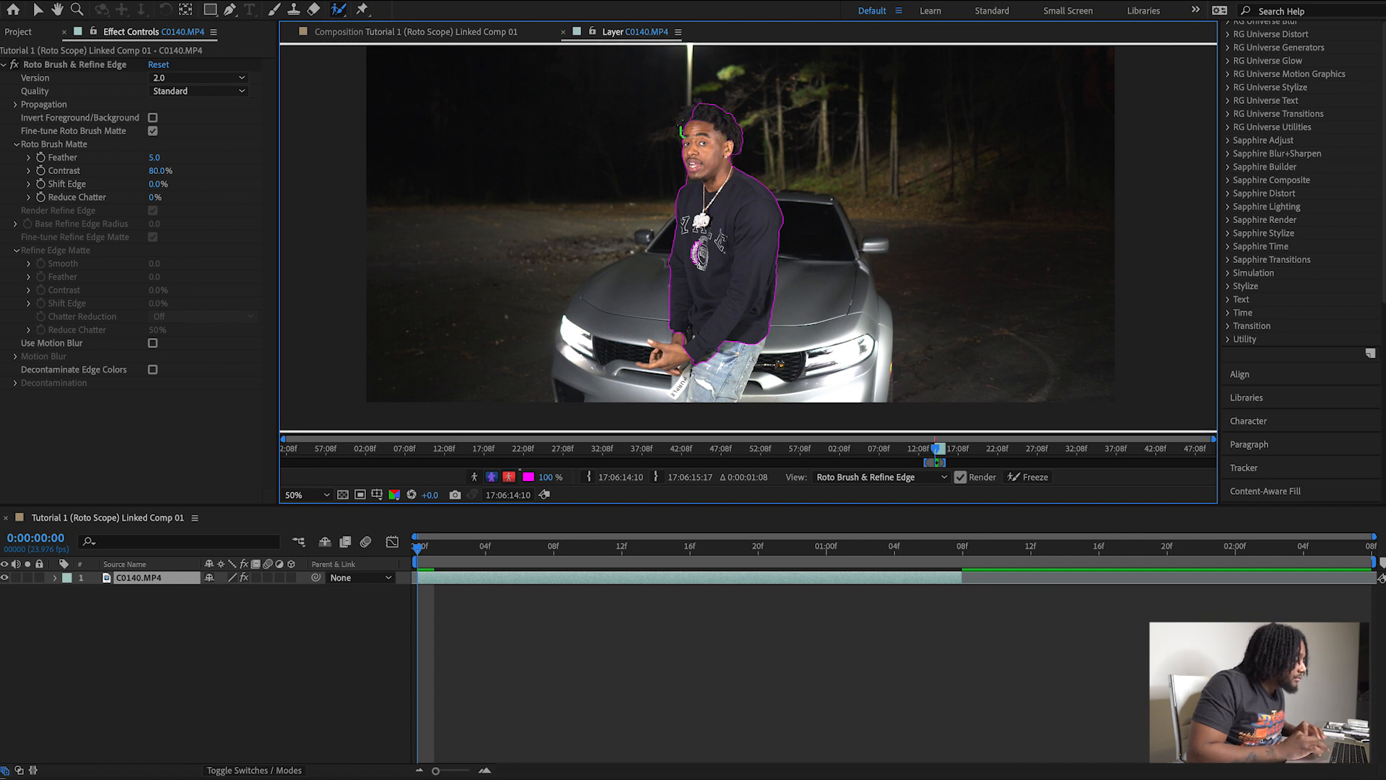
Extend the Roto Brush selection over the man's hair, hand and jeans, and refine the edge around his fingers.
left_click_drag(678, 130, 687, 111)
left_click_drag(679, 334, 656, 355)
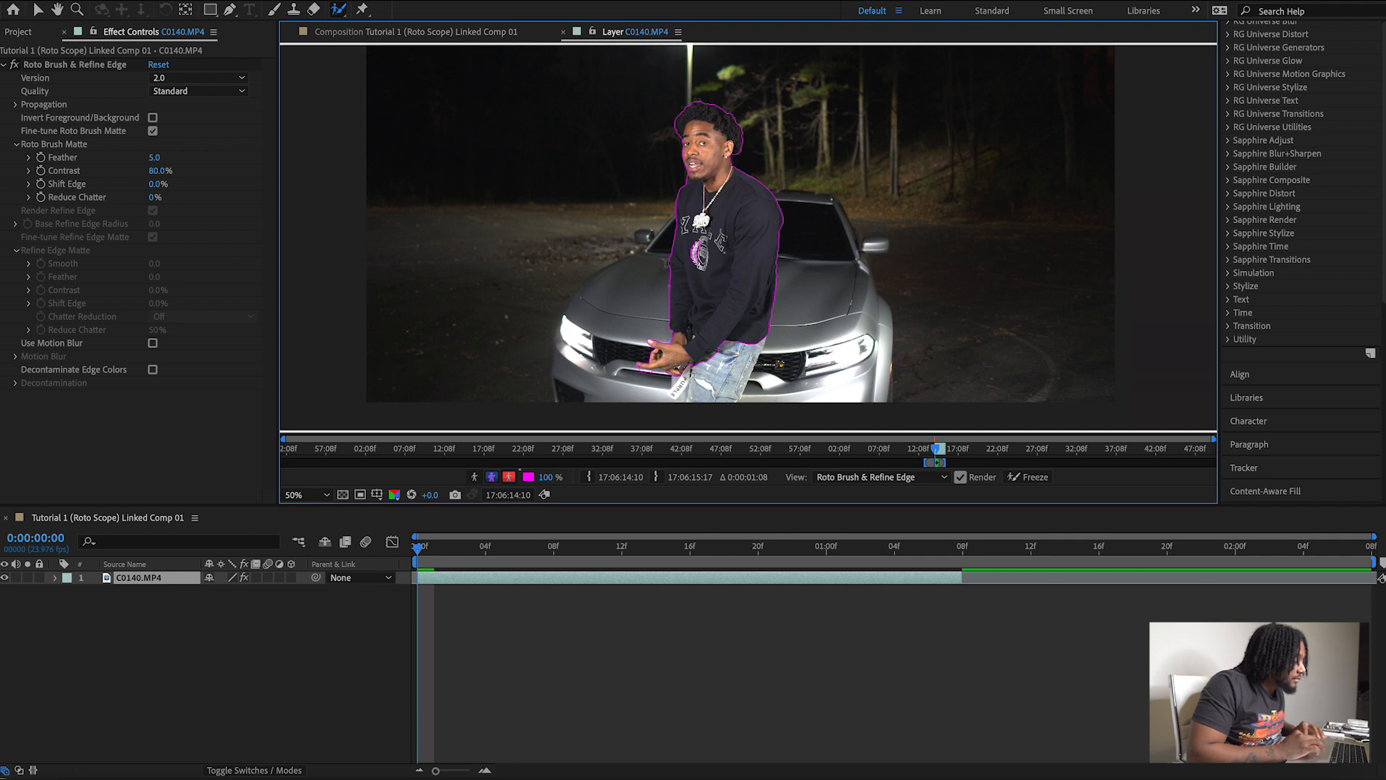
left_click_drag(679, 371, 680, 399)
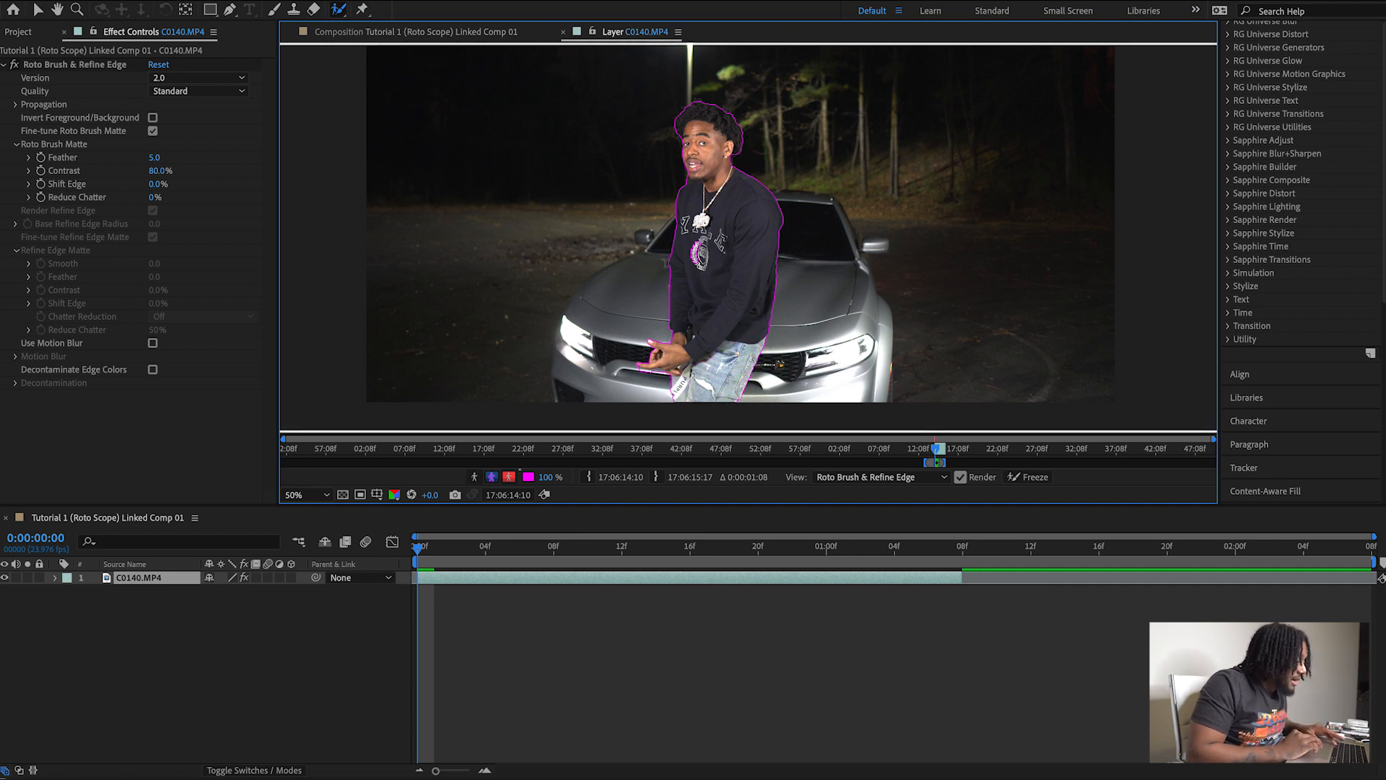
left_click_drag(638, 372, 667, 372)
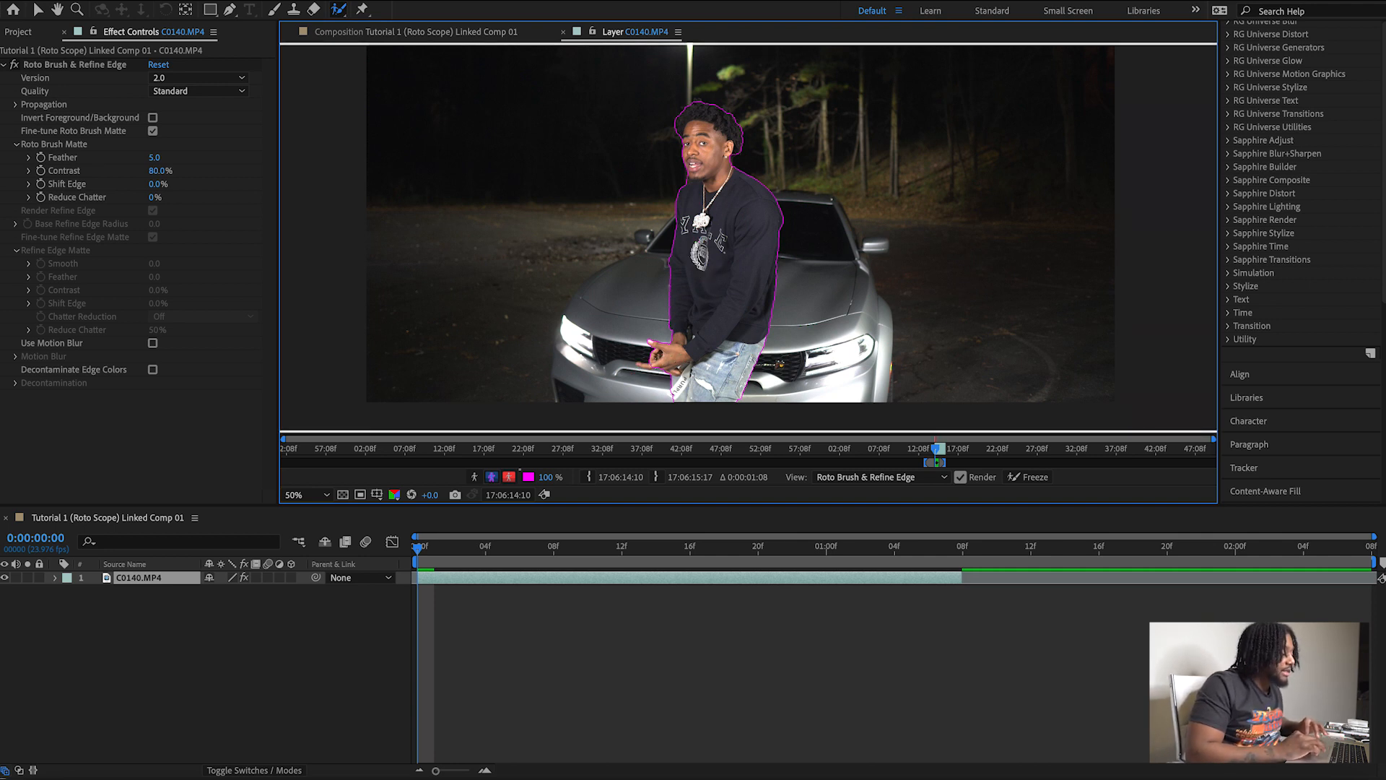
left_click_drag(638, 366, 656, 364)
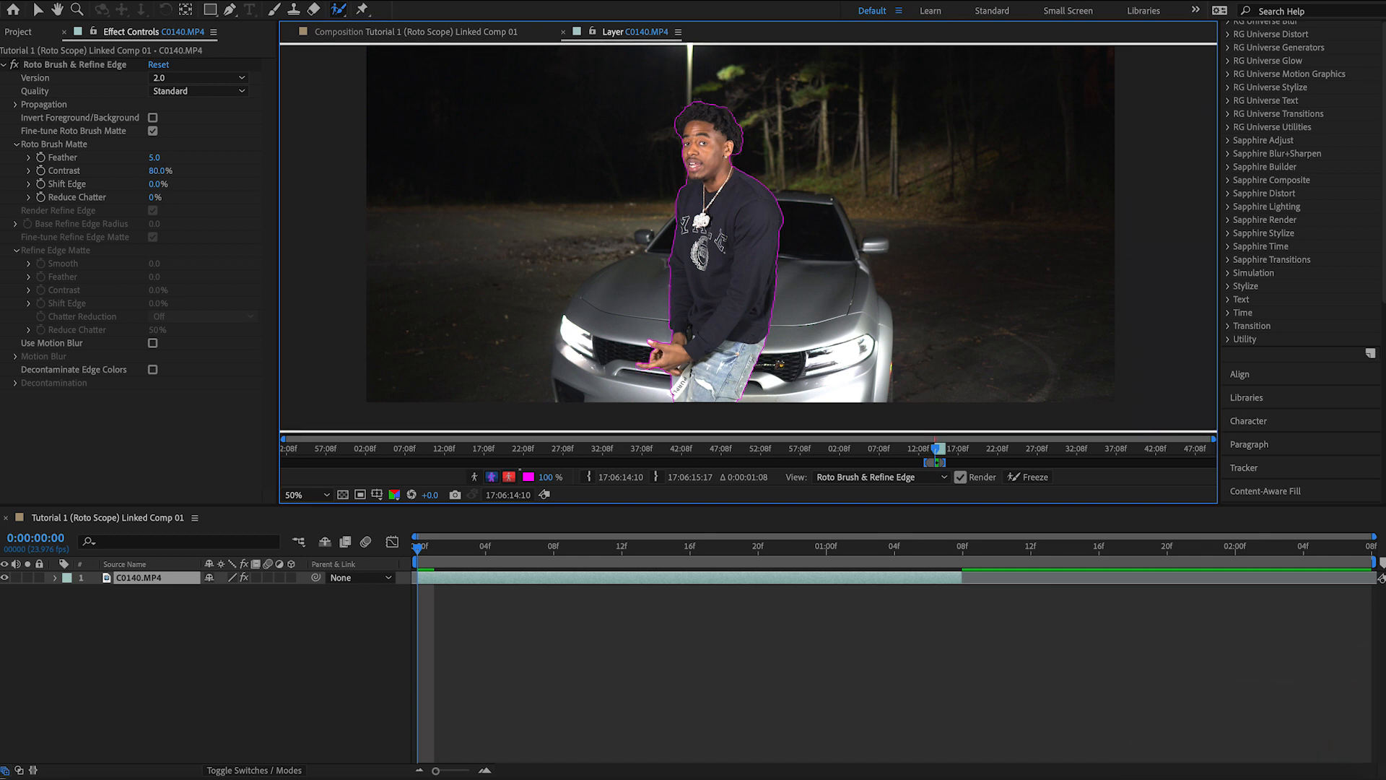
Propagate the roto selection through the clip, then correct it over the man's legs, torso and arms at frame 0:00:01:08.
key("space")
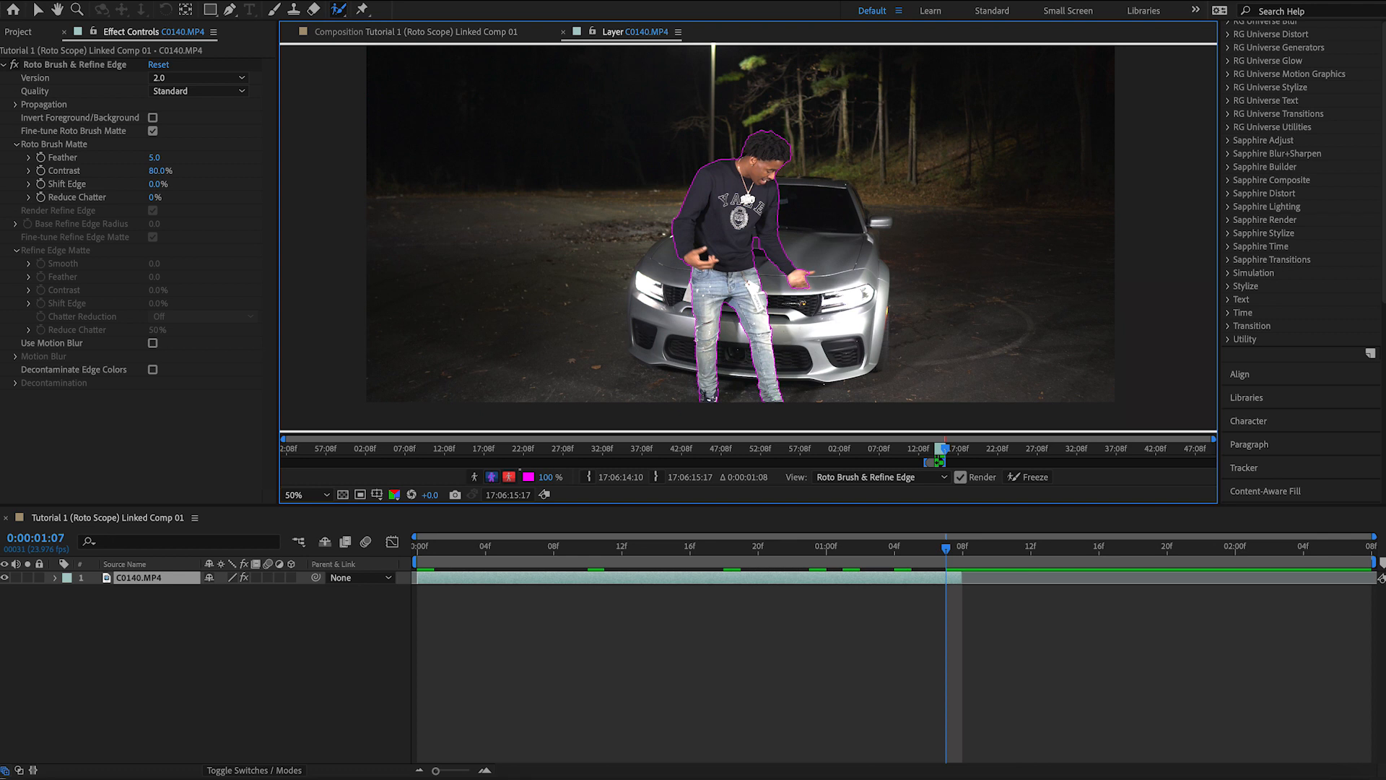
key("Page_Down")
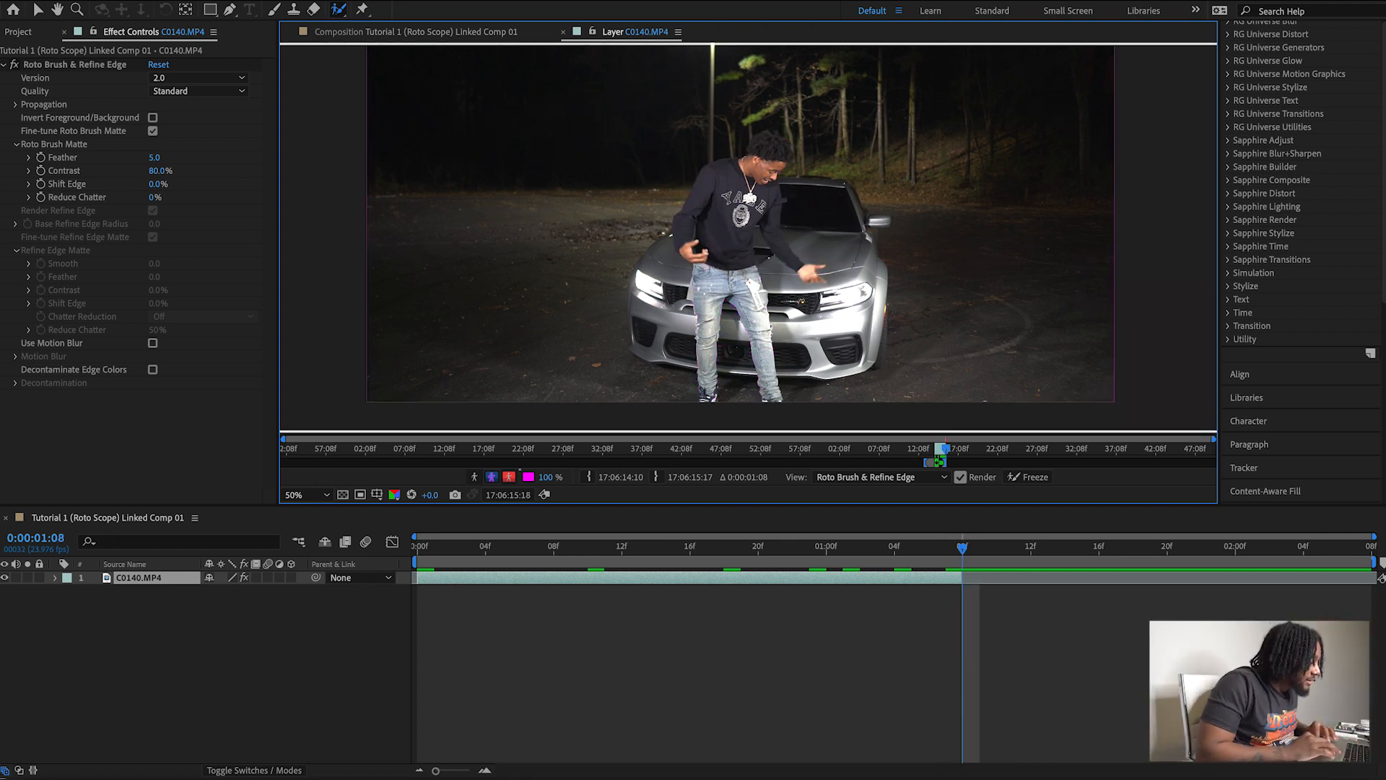
left_click_drag(772, 397, 735, 242)
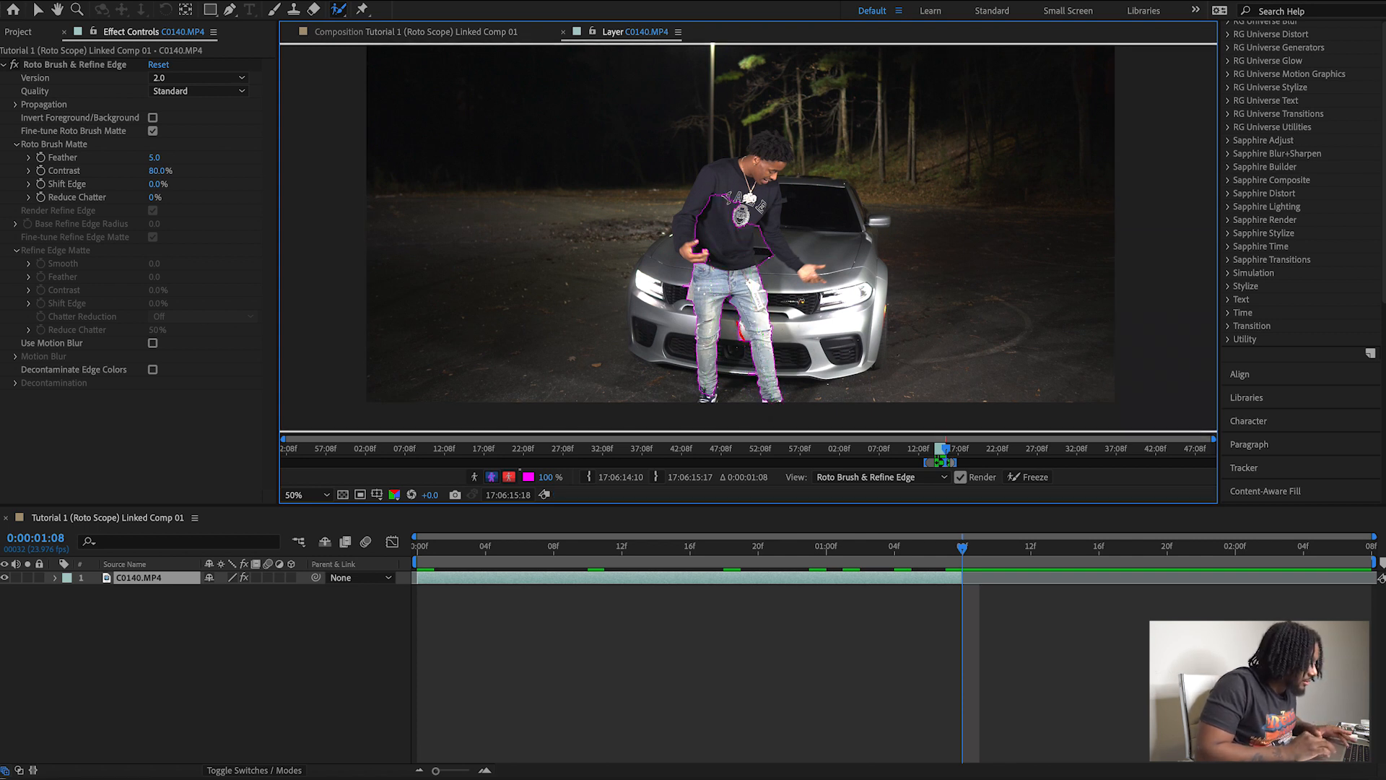
left_click_drag(711, 395, 706, 409)
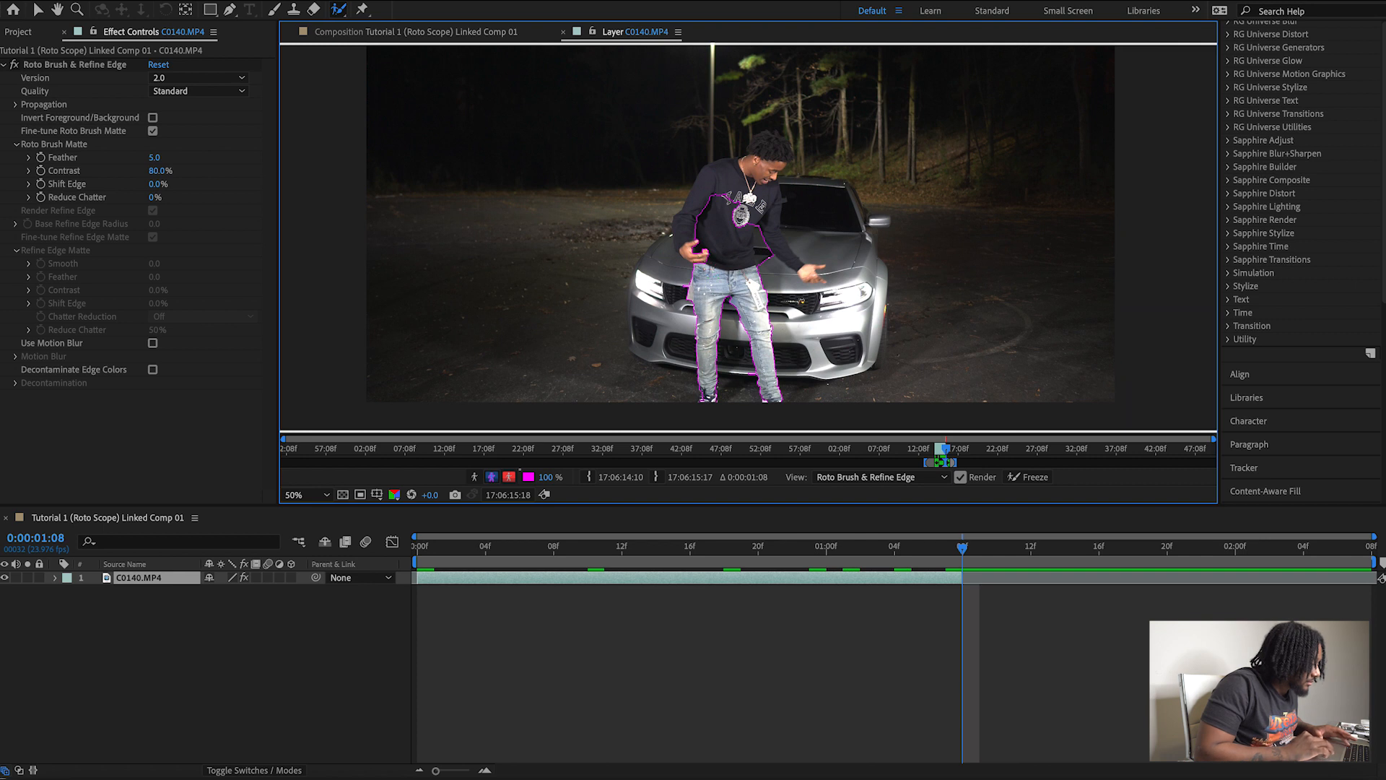
left_click_drag(692, 249, 715, 171)
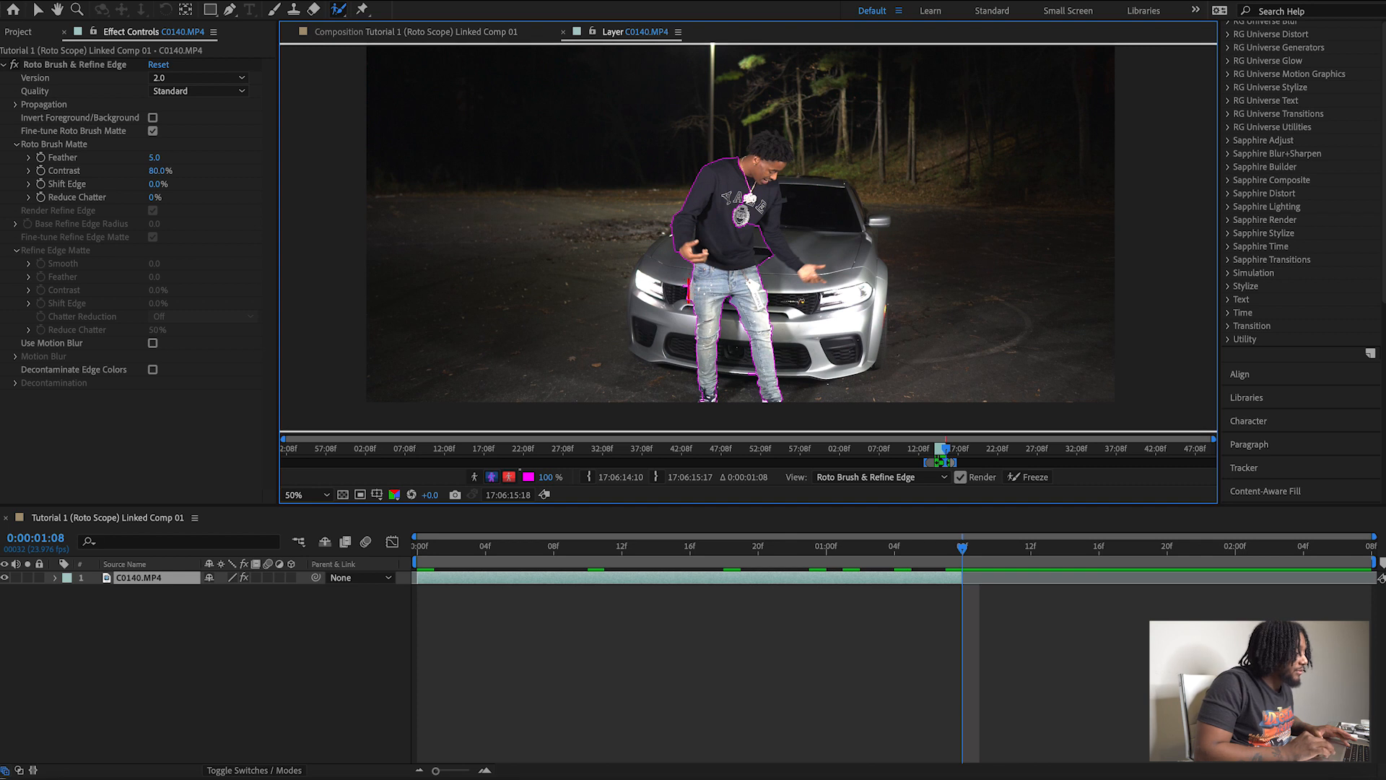
mouse_move(763, 184)
left_mouse_down()
mouse_move(768, 225)
mouse_move(799, 266)
left_mouse_up()
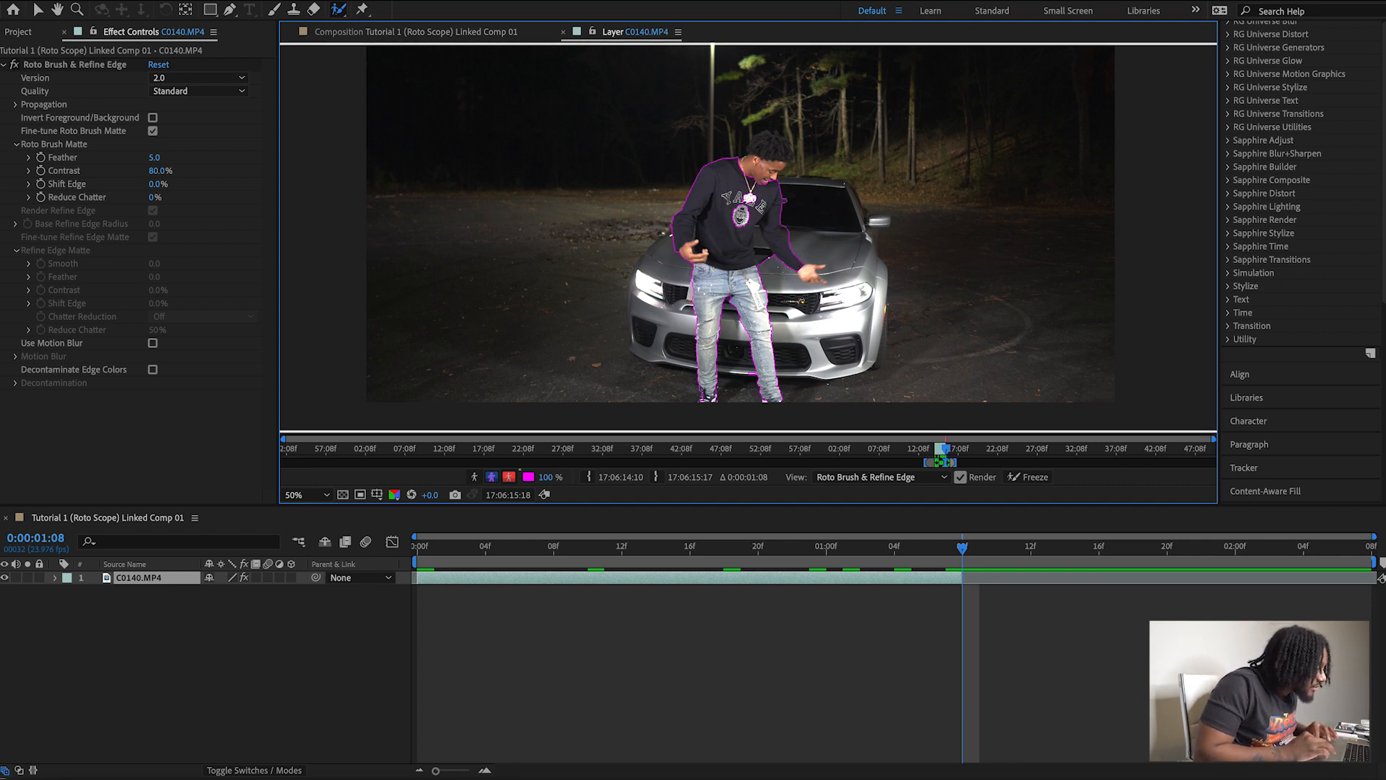
left_click_drag(805, 273, 801, 290)
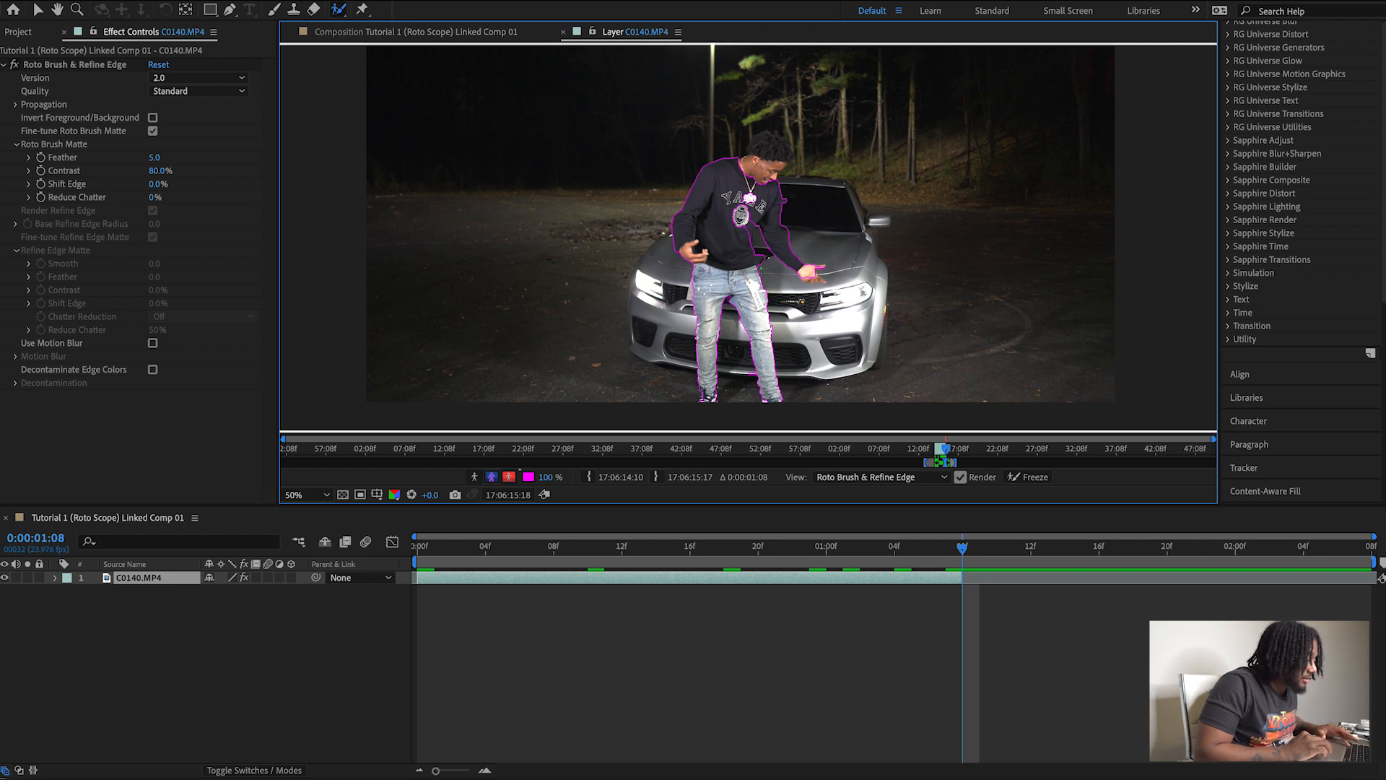
mouse_move(761, 267)
left_mouse_down()
mouse_move(731, 238)
mouse_move(744, 213)
left_mouse_up()
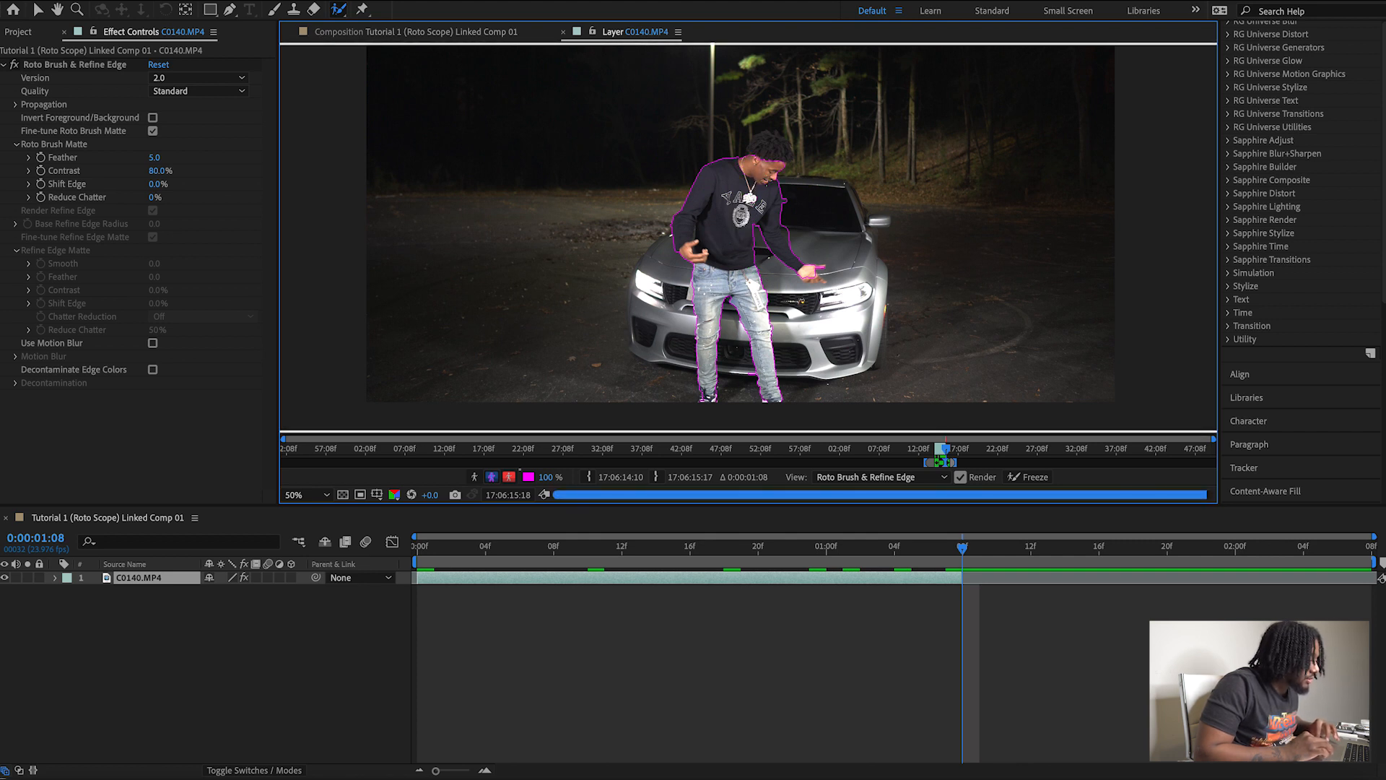
Add the man's head to the roto selection, trim the spill above his hair, and refine his outstretched hand.
left_click_drag(786, 166, 756, 144)
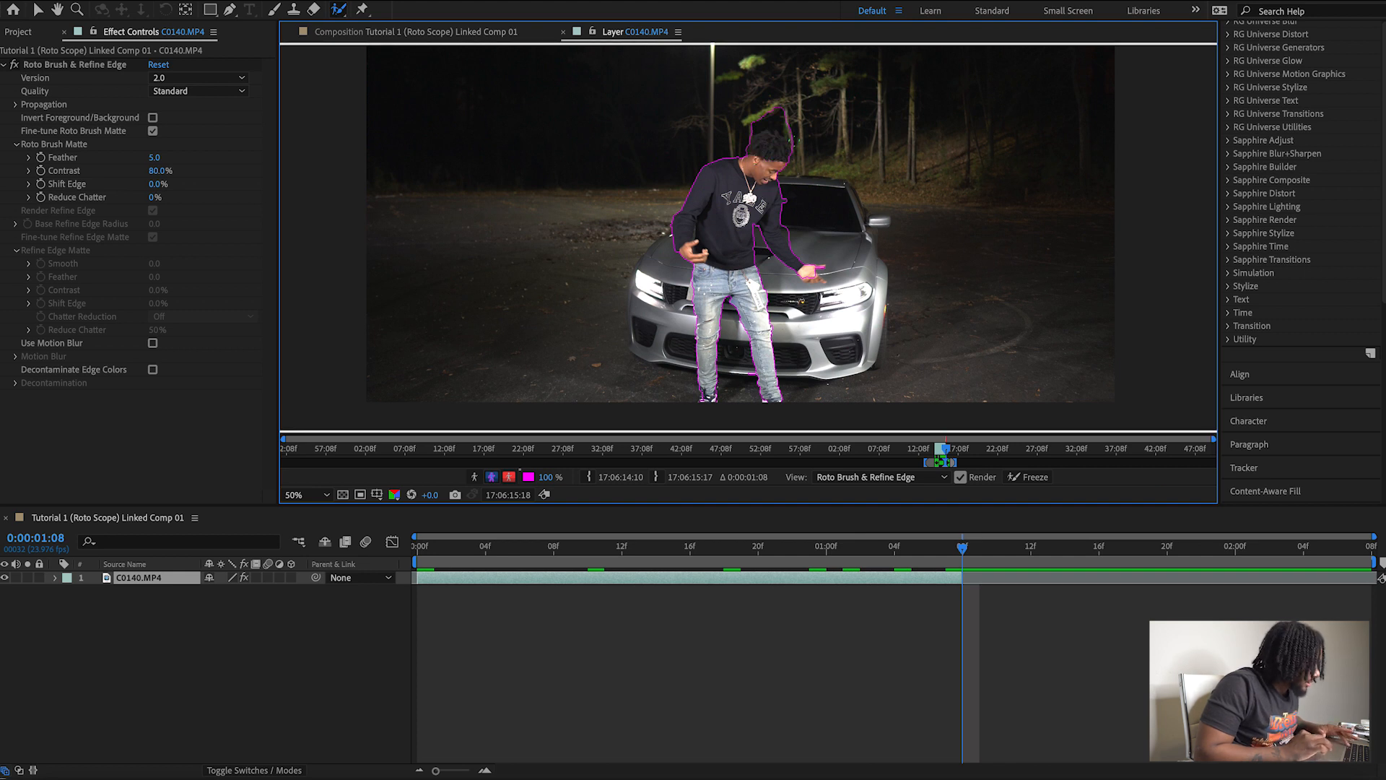
left_click_drag(772, 128, 752, 130)
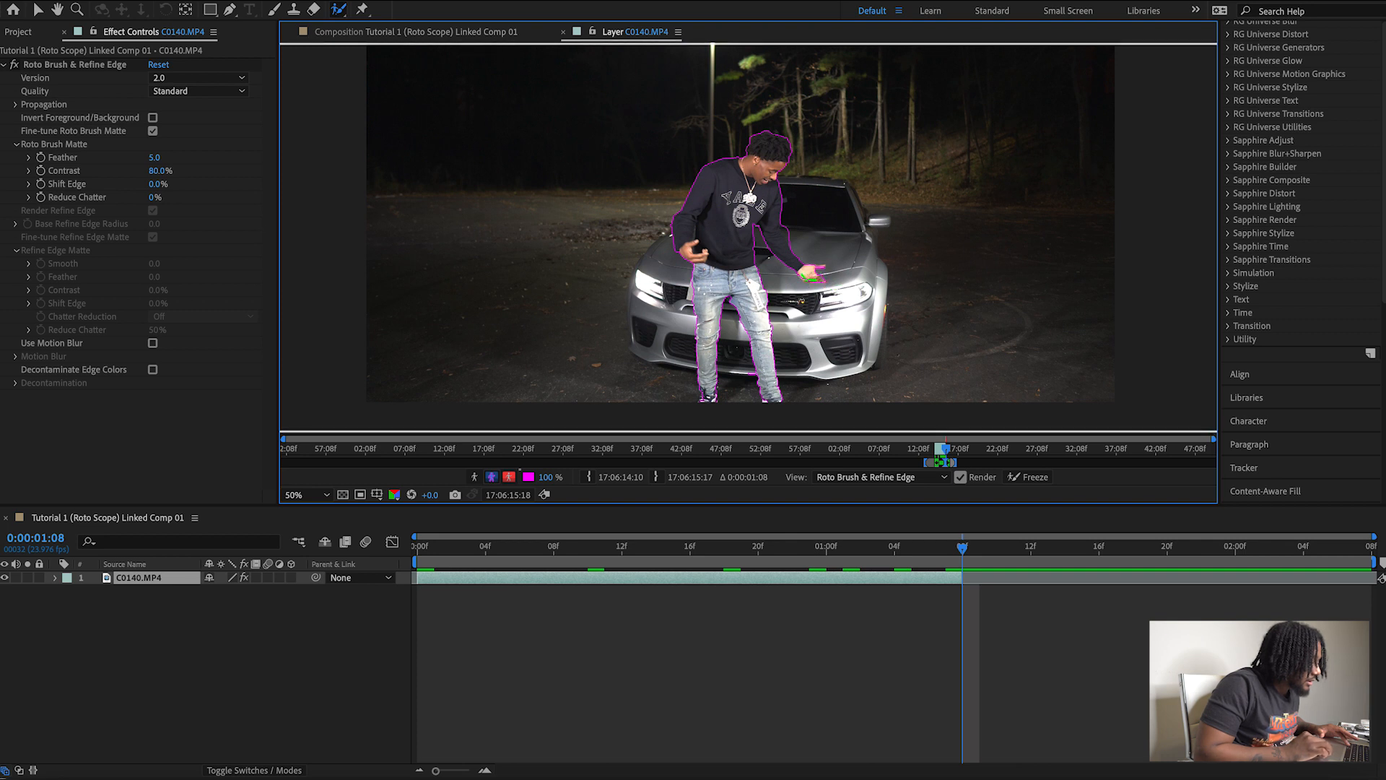
left_click_drag(814, 266, 823, 265)
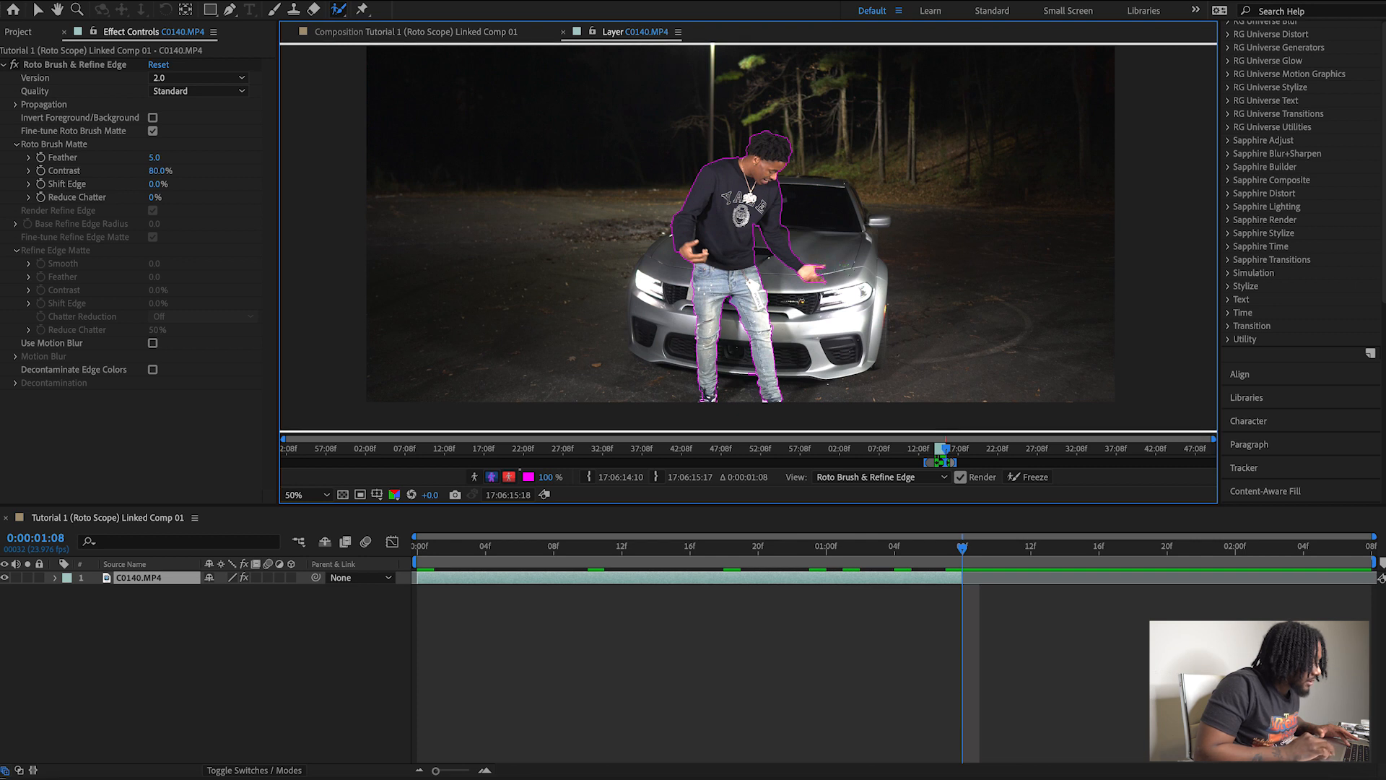
left_click_drag(815, 276, 823, 279)
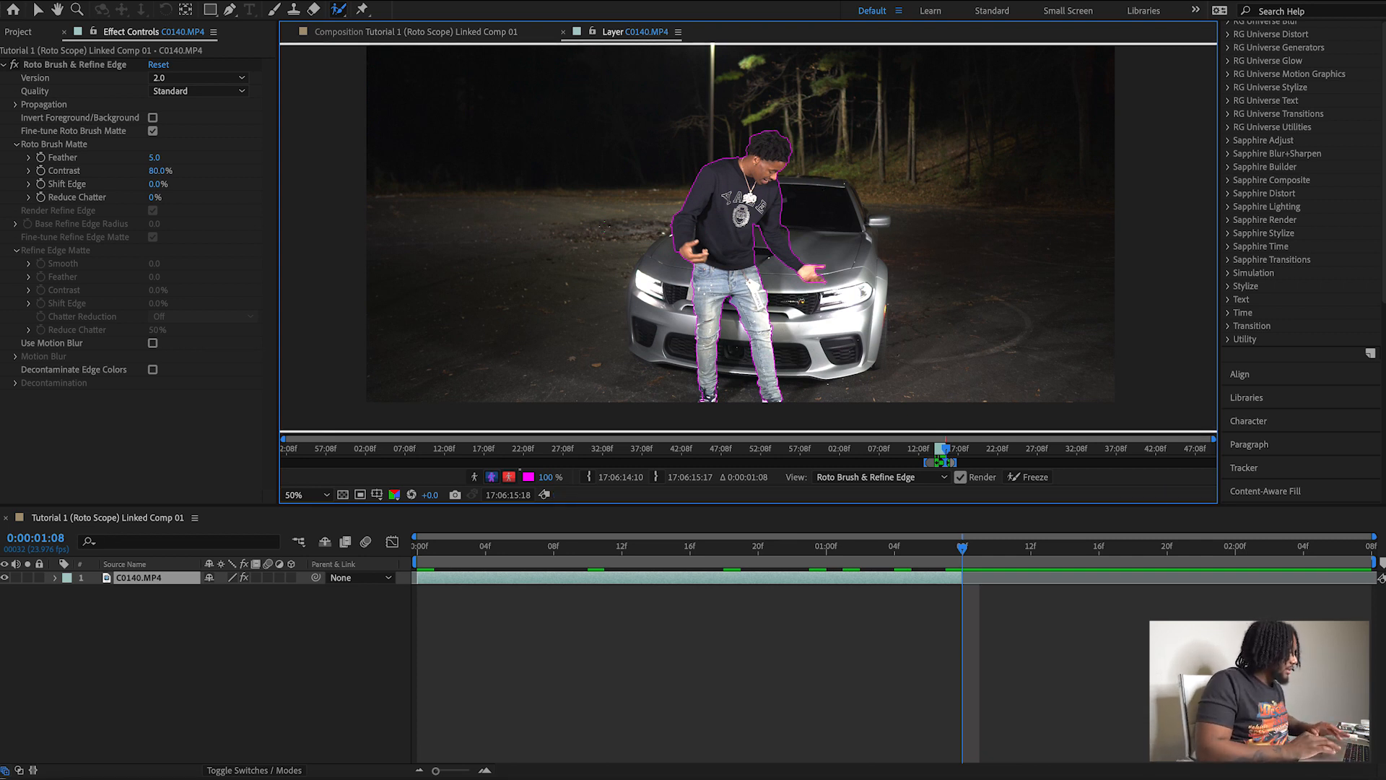
Trim the work area's end to 0:00:01:08 and freeze the Roto Brush & Refine Edge propagation.
left_click(38, 10)
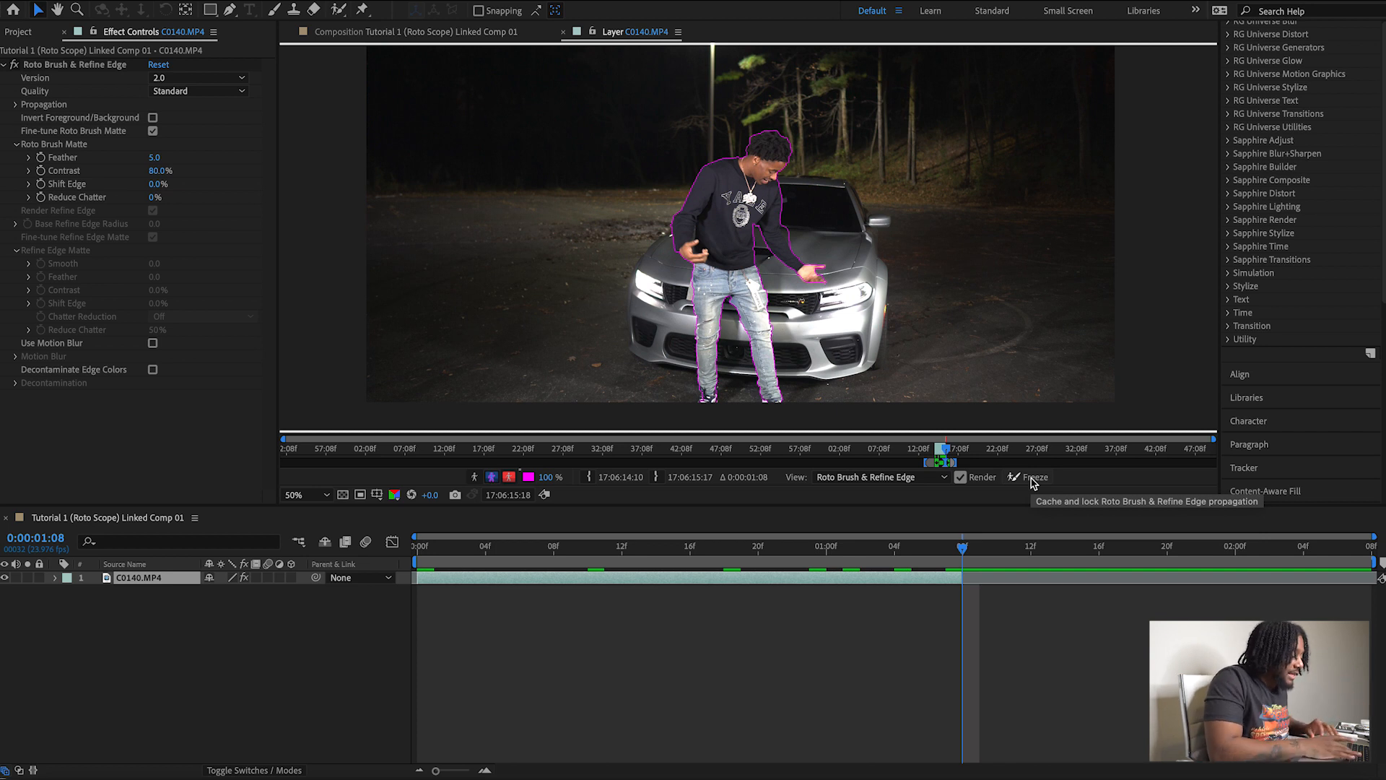
key("n")
left_click_drag(984, 561, 965, 562)
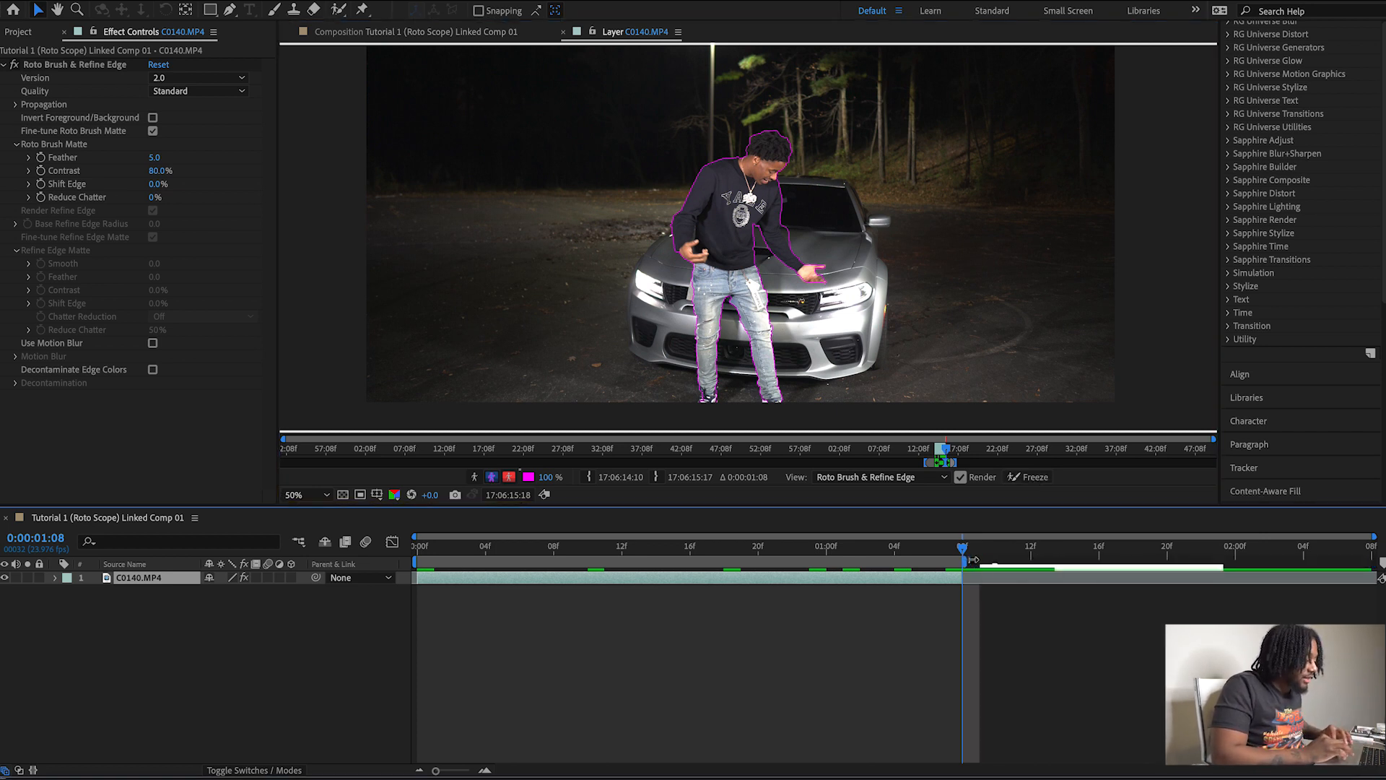
left_click(1025, 479)
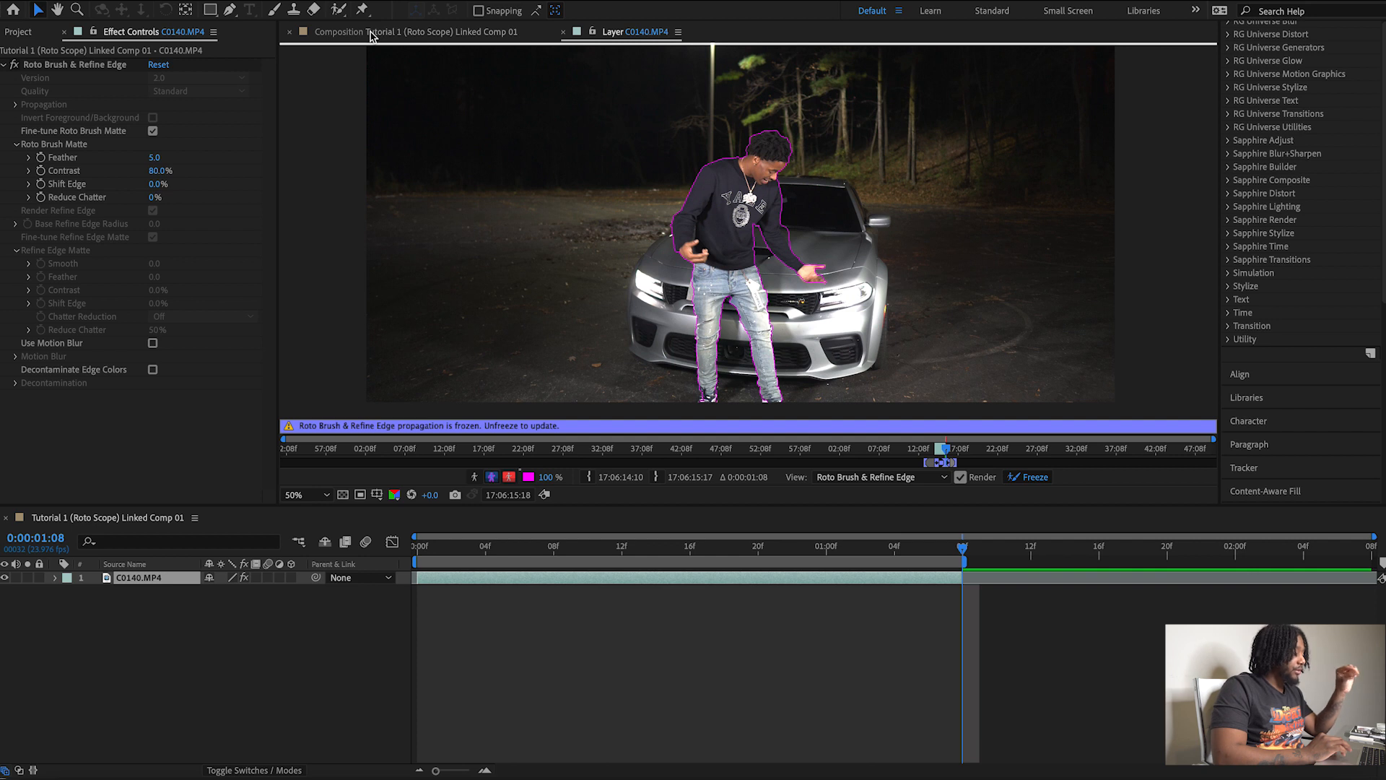
Return to the composition view at 0:00:00:00 and duplicate the C0140.MP4 layer twice.
left_click(370, 36)
left_click(472, 552)
left_click_drag(474, 553, 418, 550)
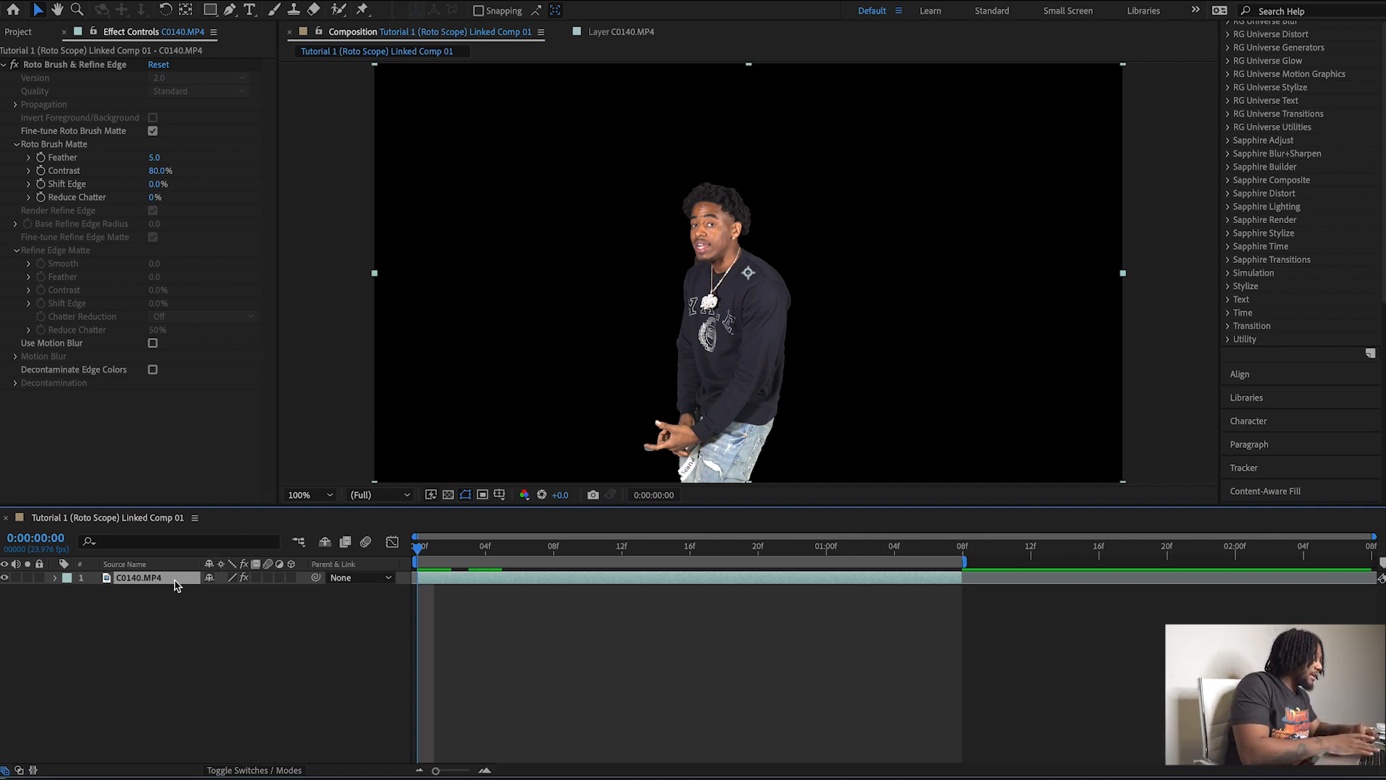
key("ctrl+d")
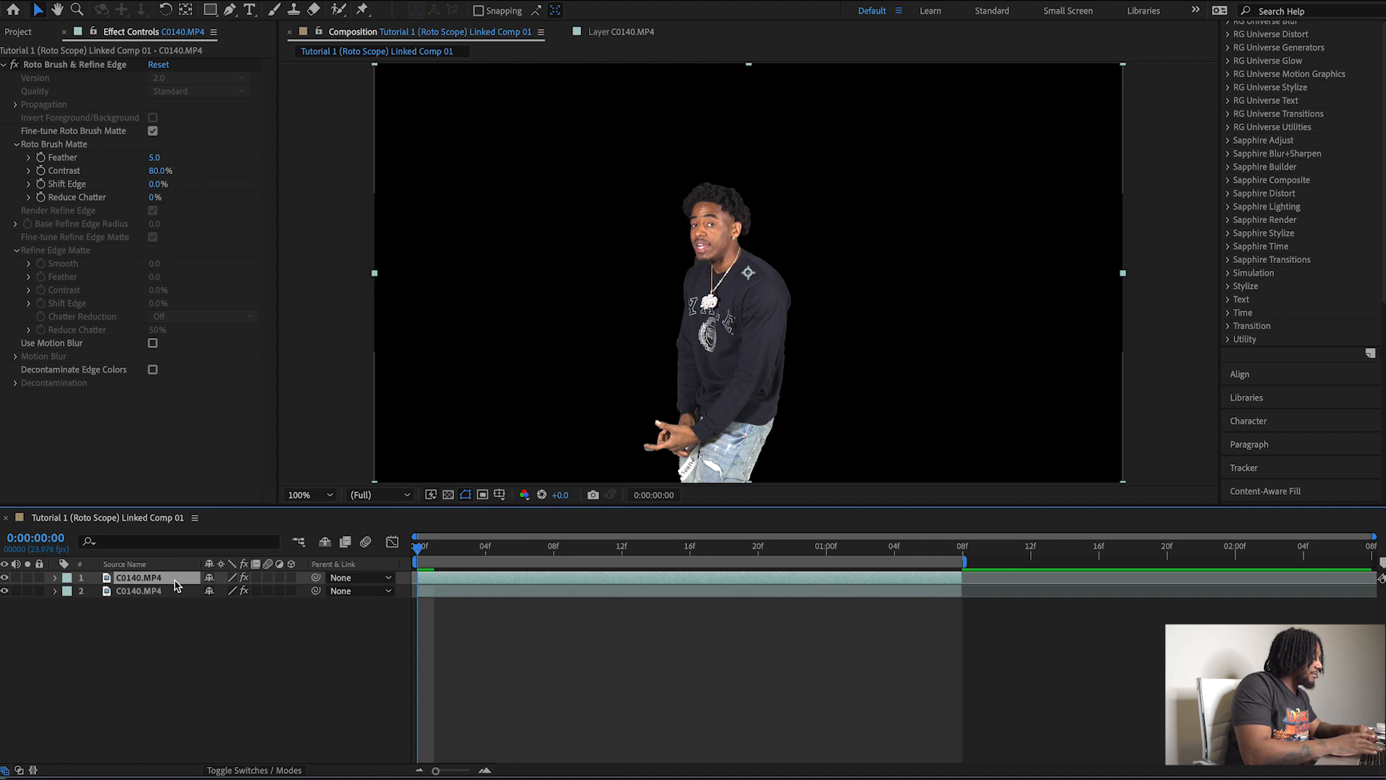
key("ctrl+d")
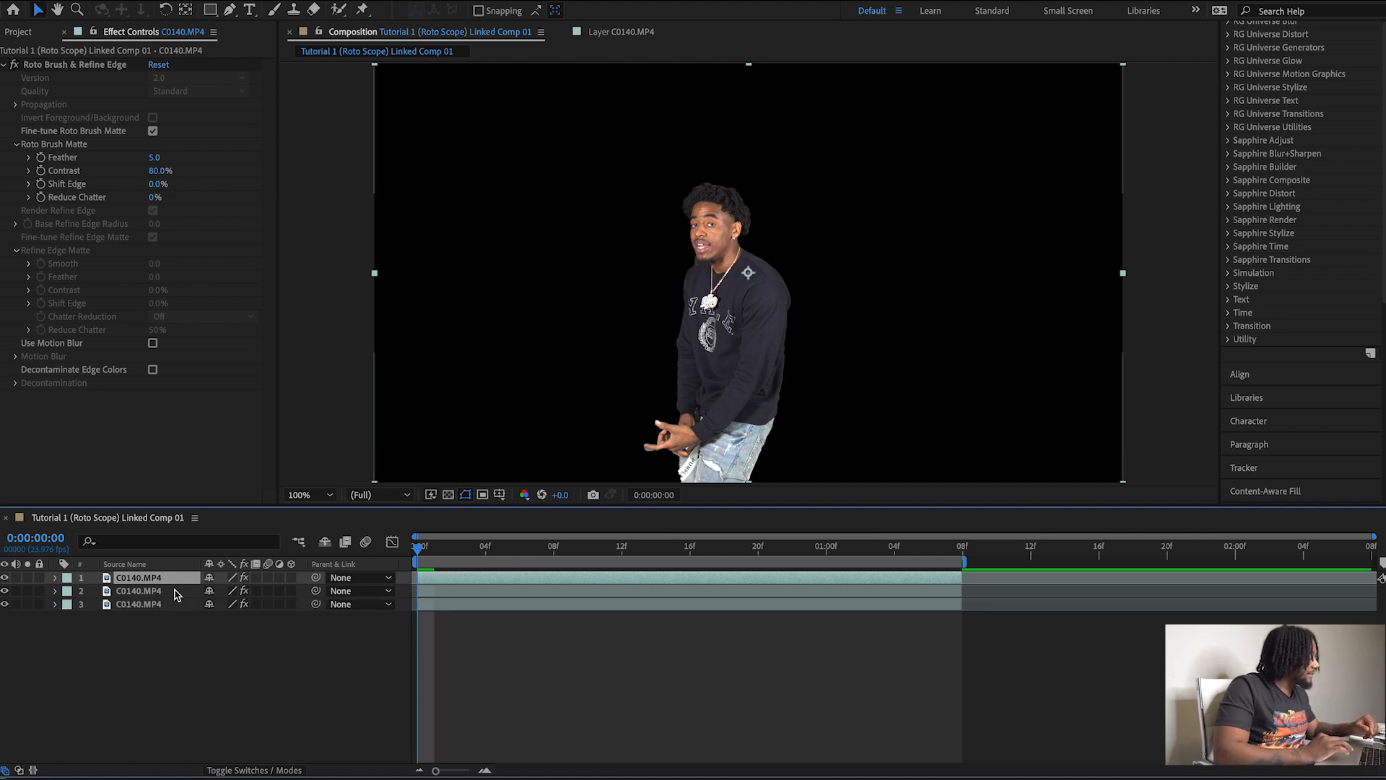
Remove the Roto Brush & Refine Edge effect from the bottom C0140.MP4 copy and delete the middle duplicate layer.
left_click(175, 594)
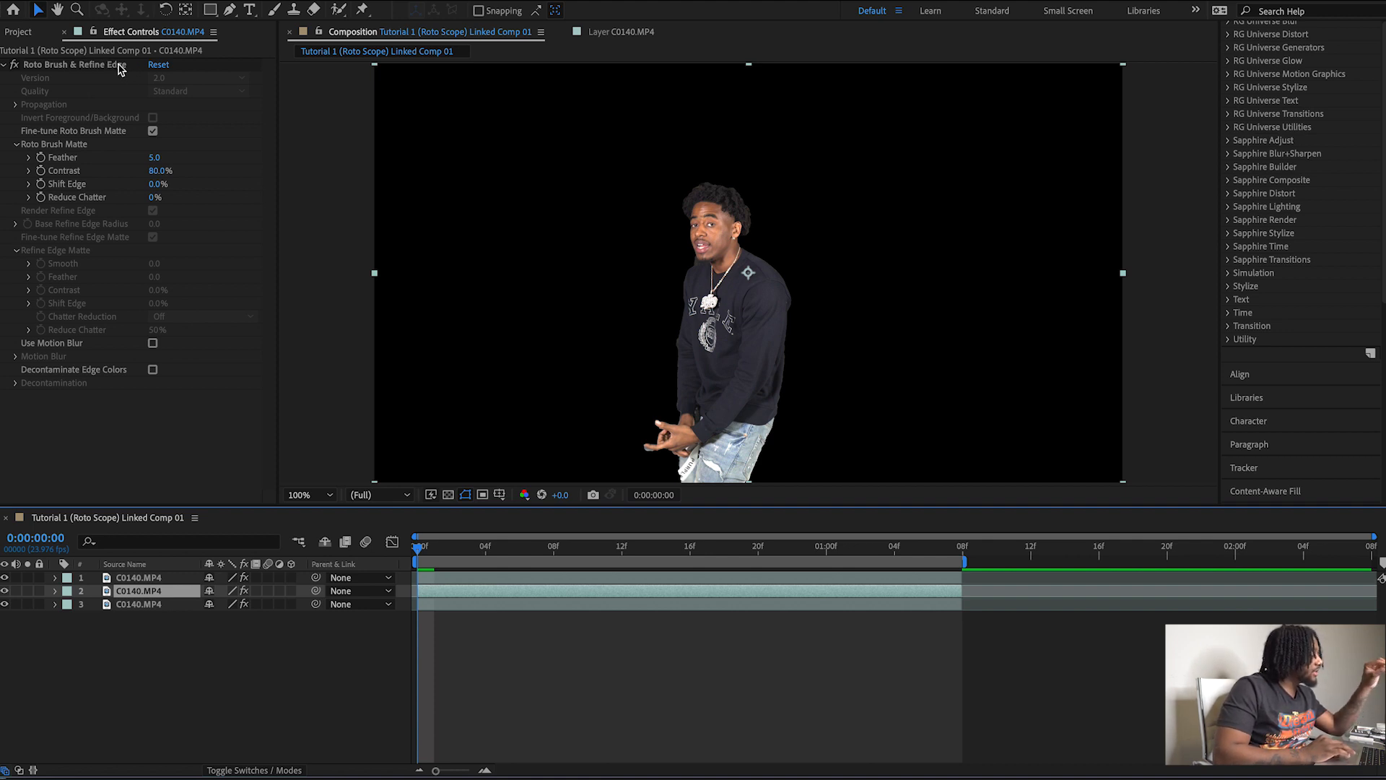
left_click(146, 605)
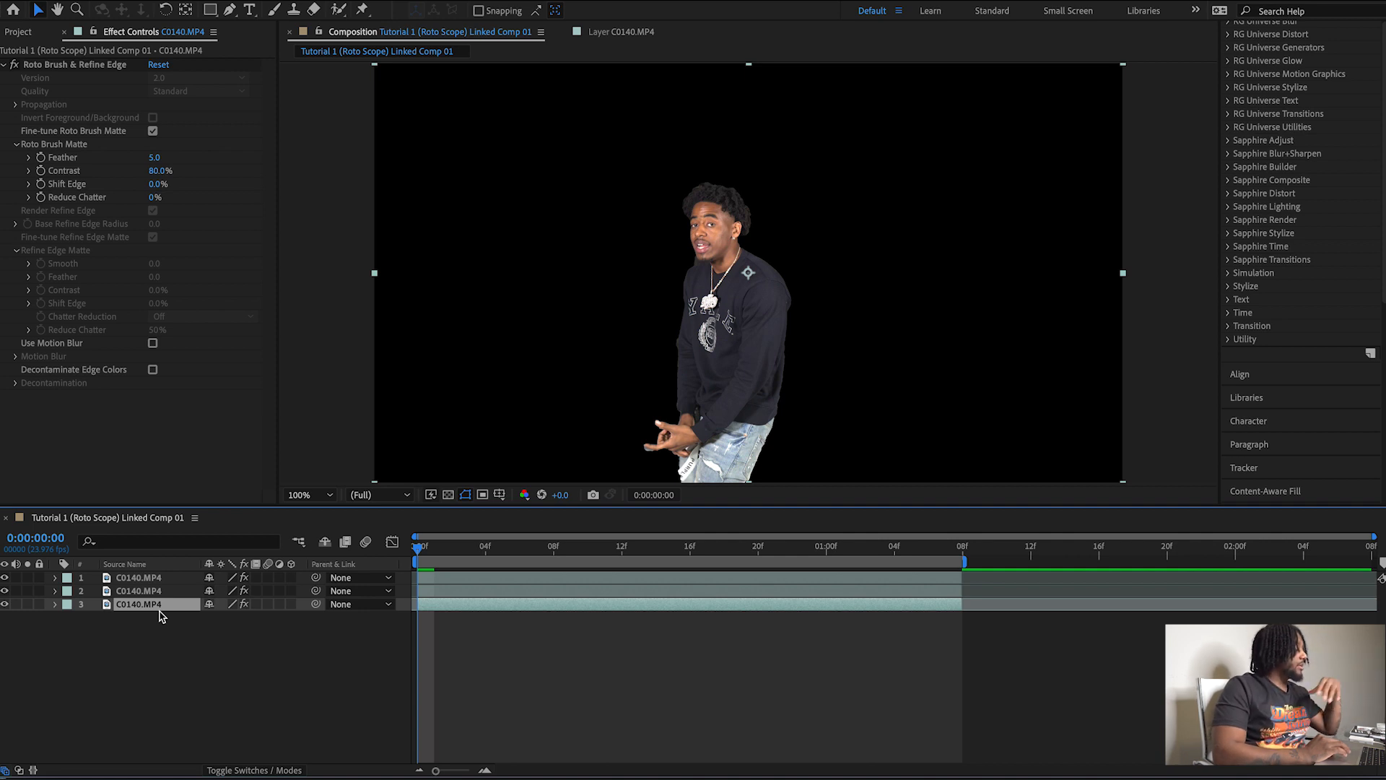
key("Return")
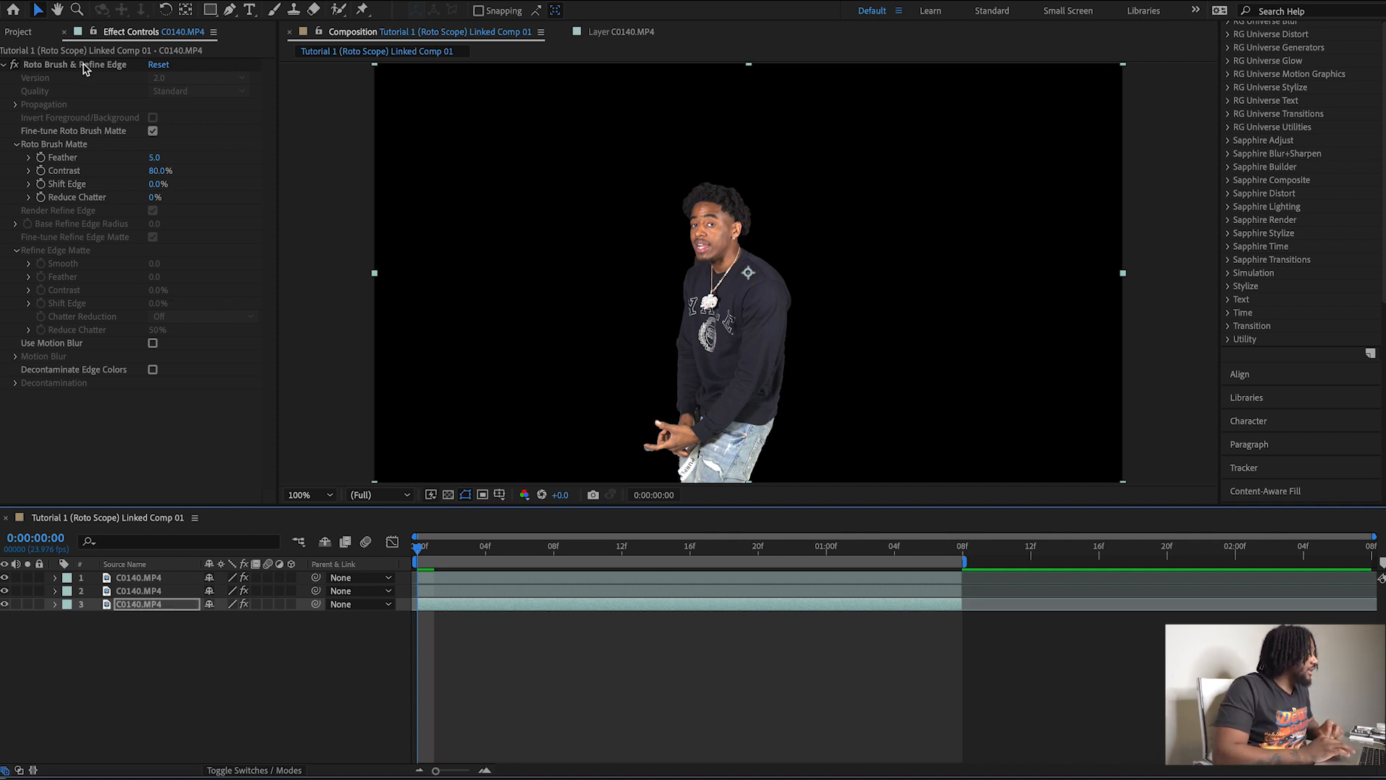
left_click(84, 65)
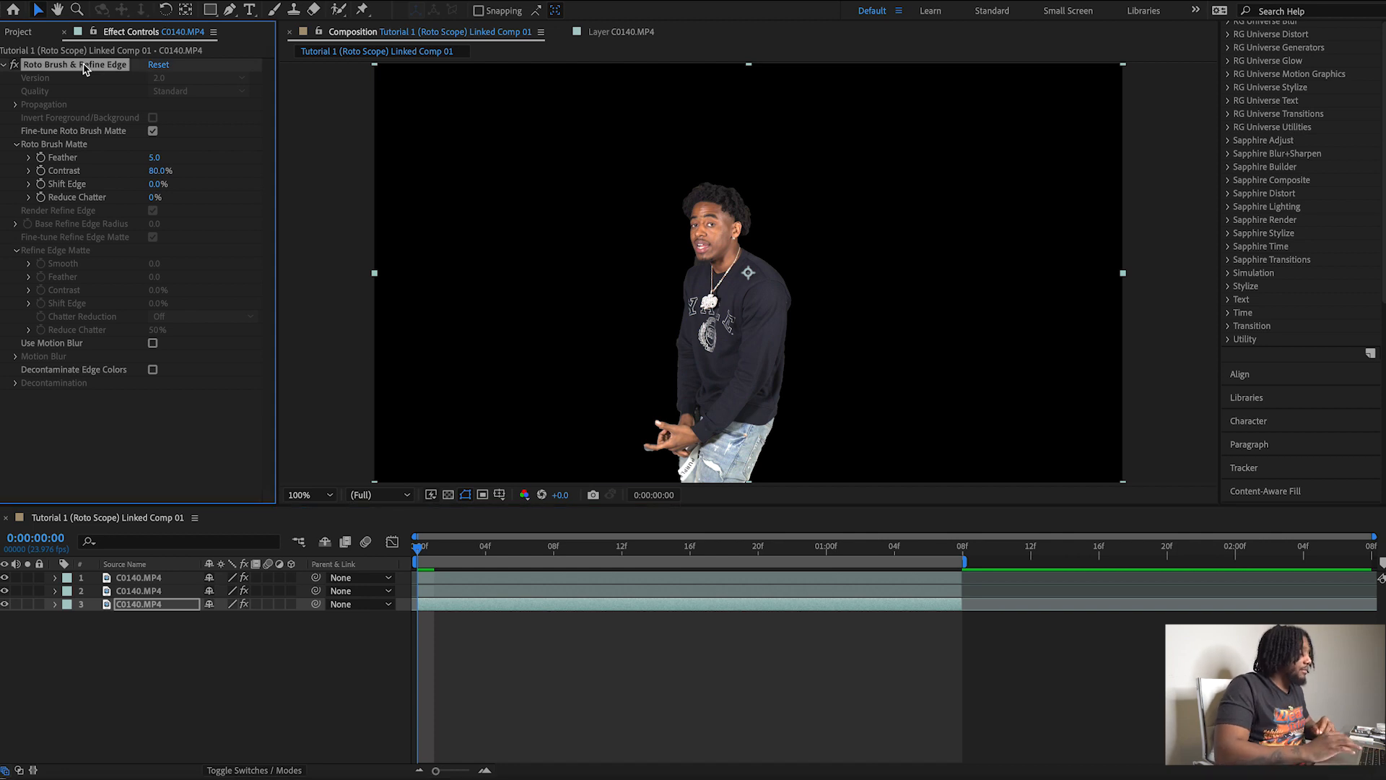
key("Delete")
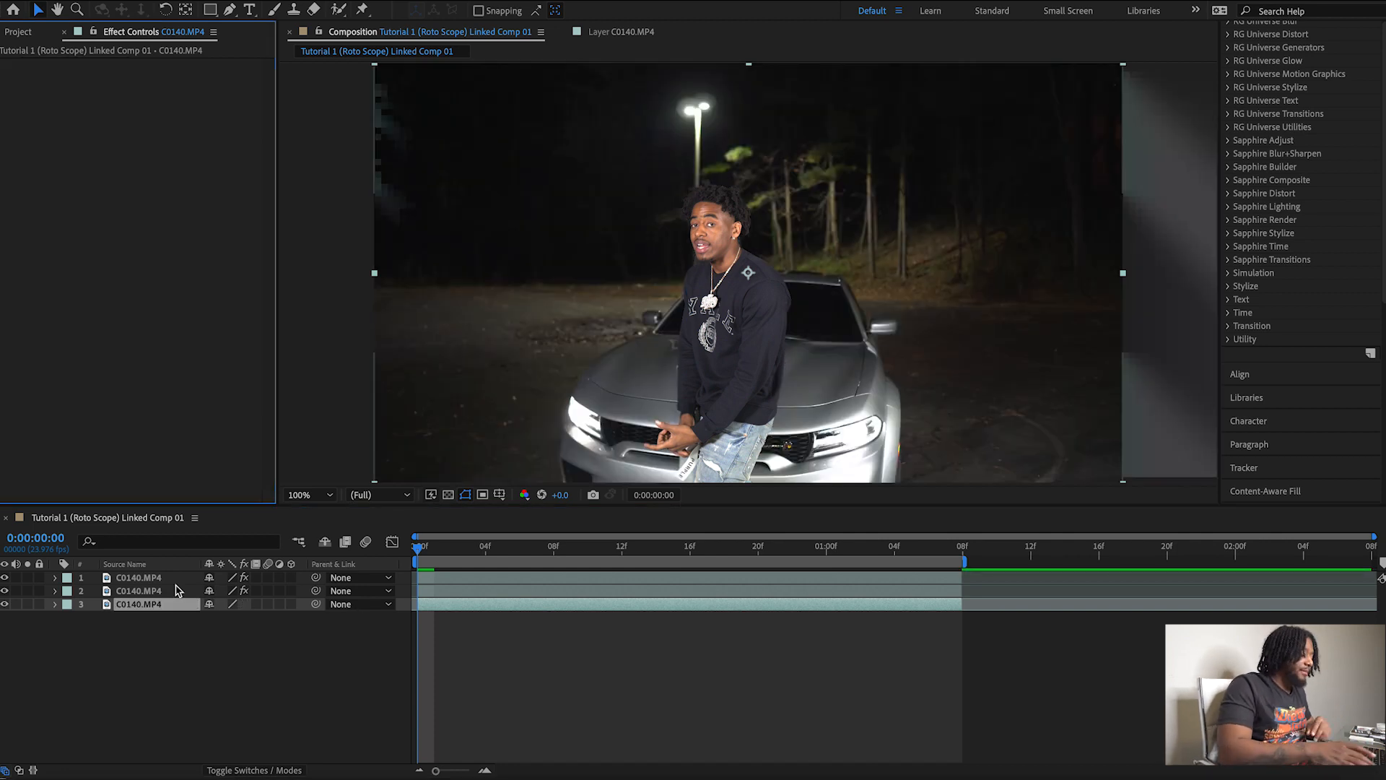
key("Delete")
Compare the man's cutout with and without the bottom layer at 0:00:00:00 and 0:00:00:05, leaving the bottom layer hidden.
left_click(175, 578)
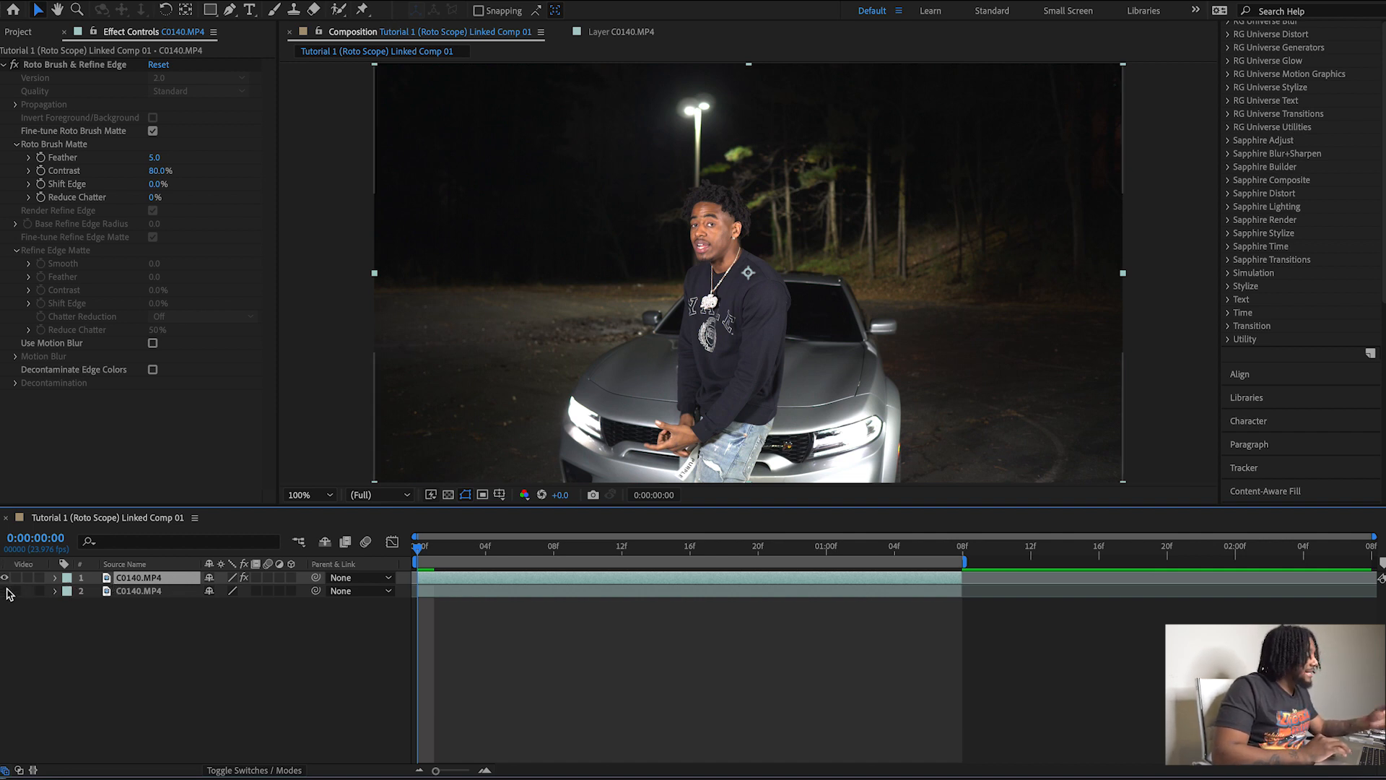
left_click(6, 590)
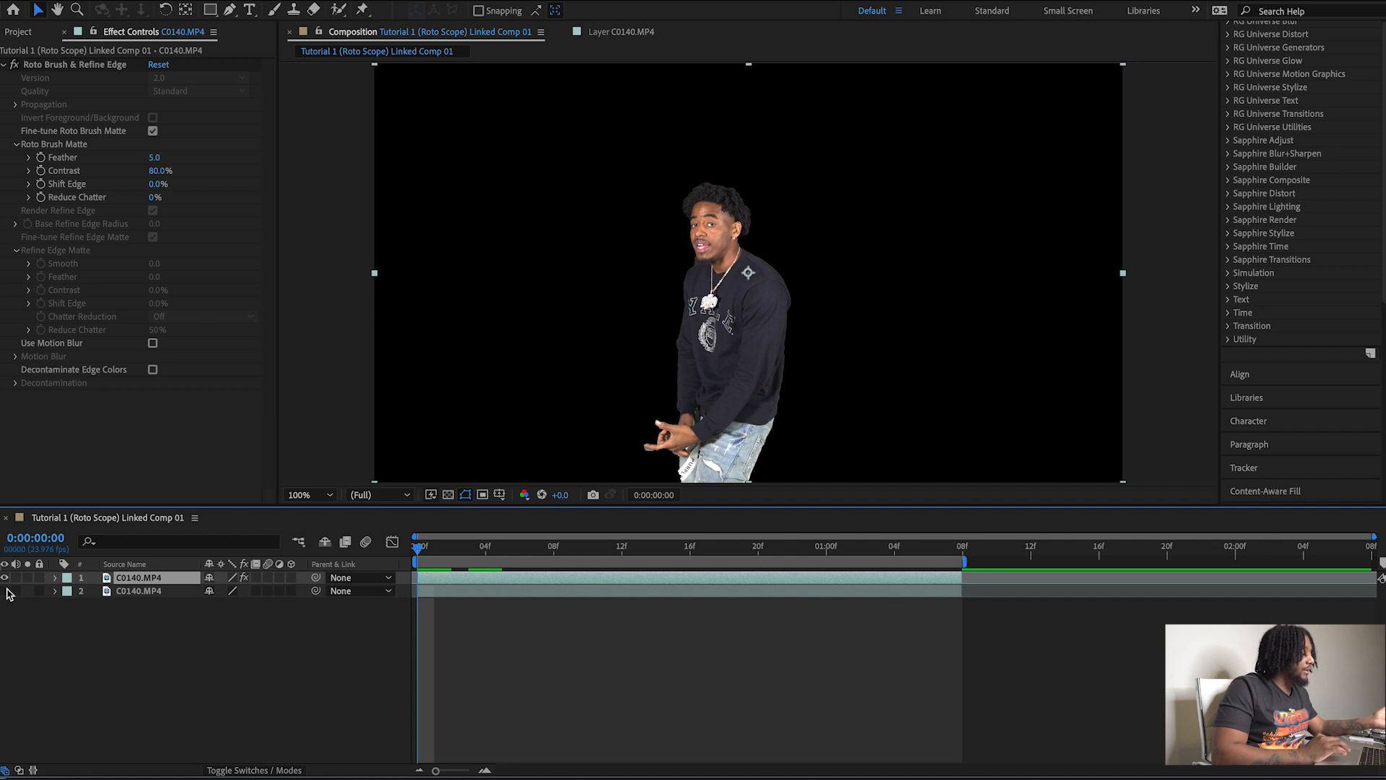
left_click(6, 590)
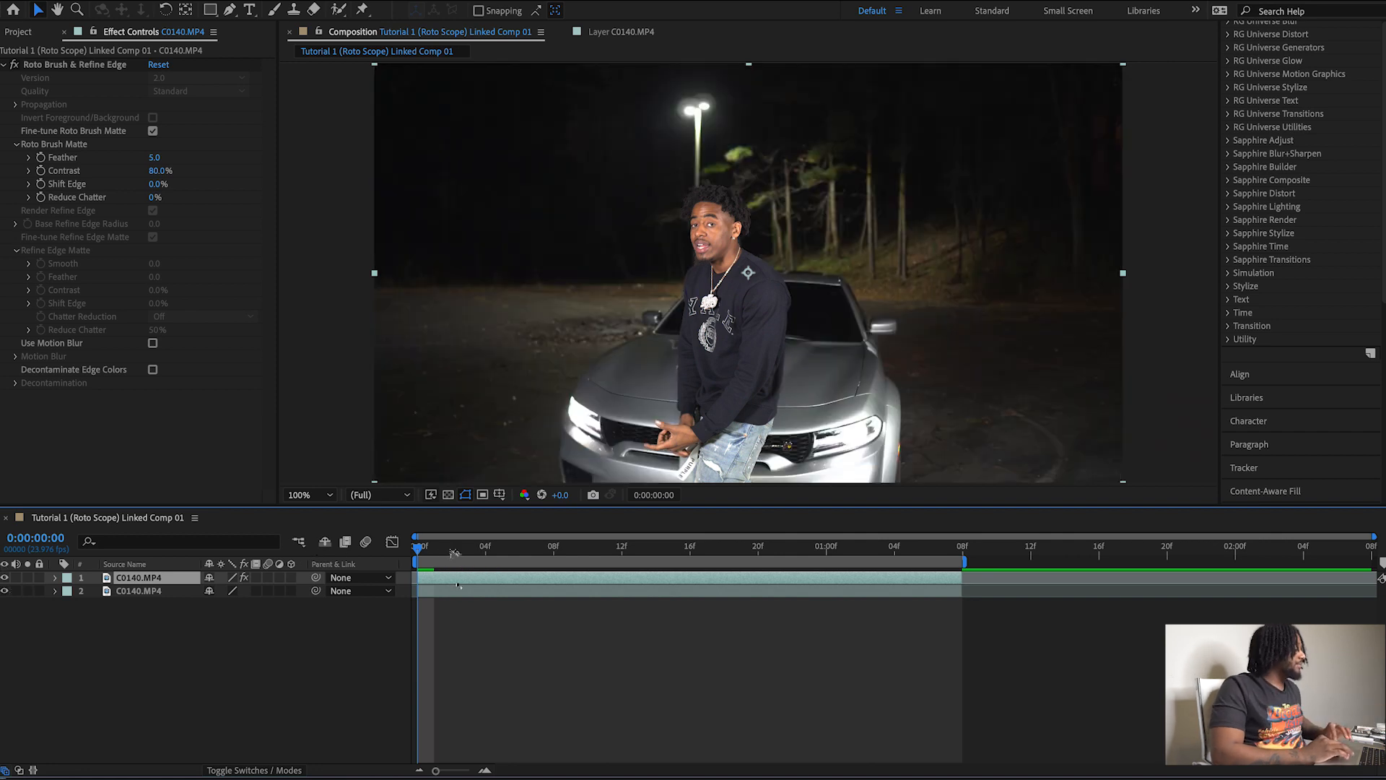
left_click_drag(418, 549, 496, 556)
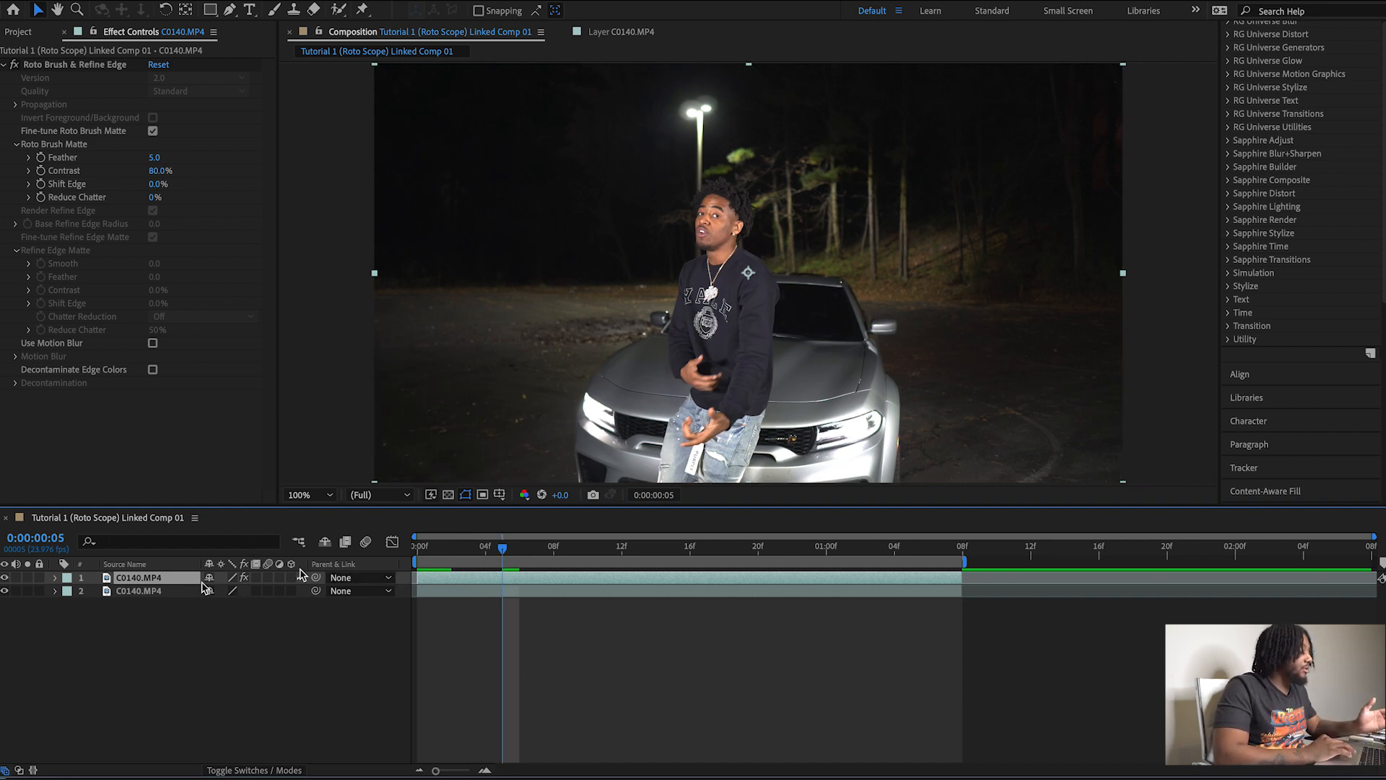
left_click(5, 591)
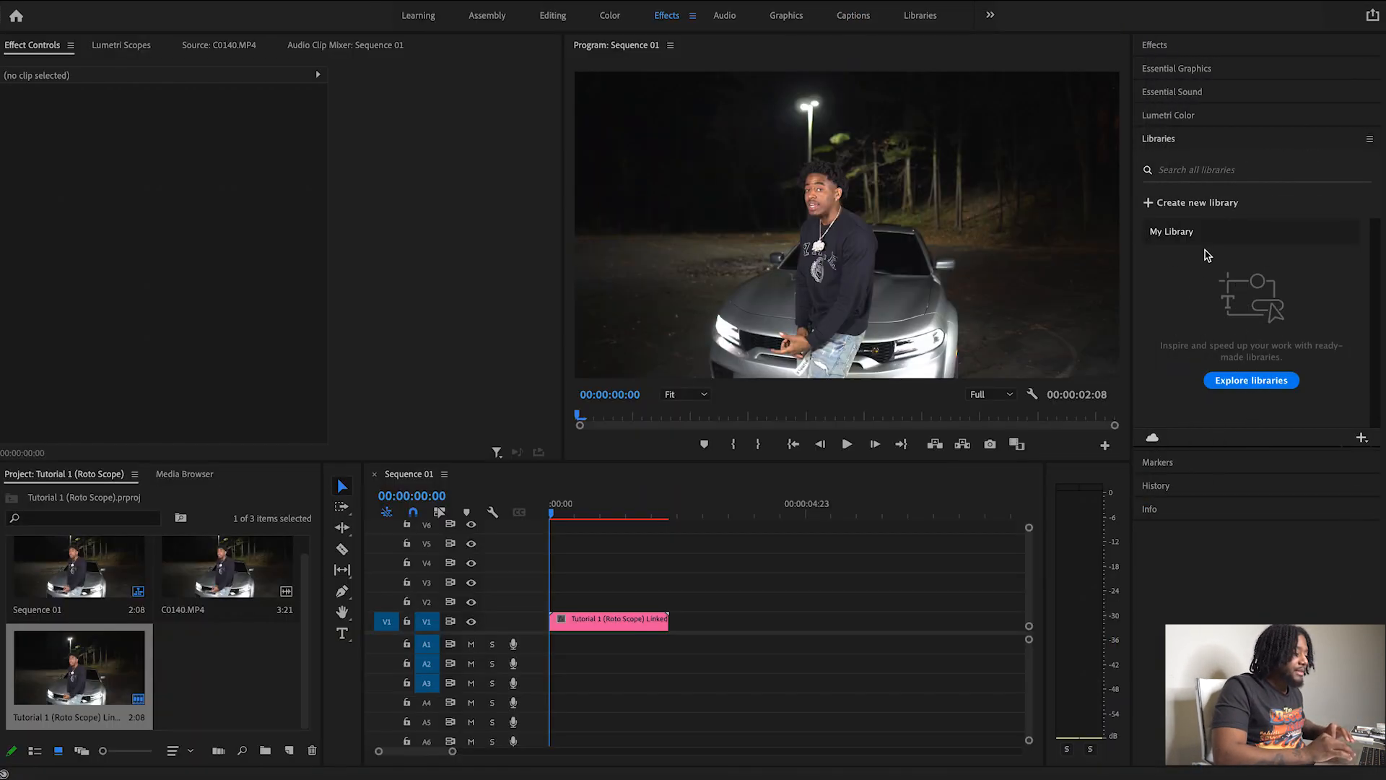
Add $100 Rip (2).mov from the $100 Transitions folder on the My Passport drive to the composition as a new layer.
left_click_drag(1384, 156, 1118, 163)
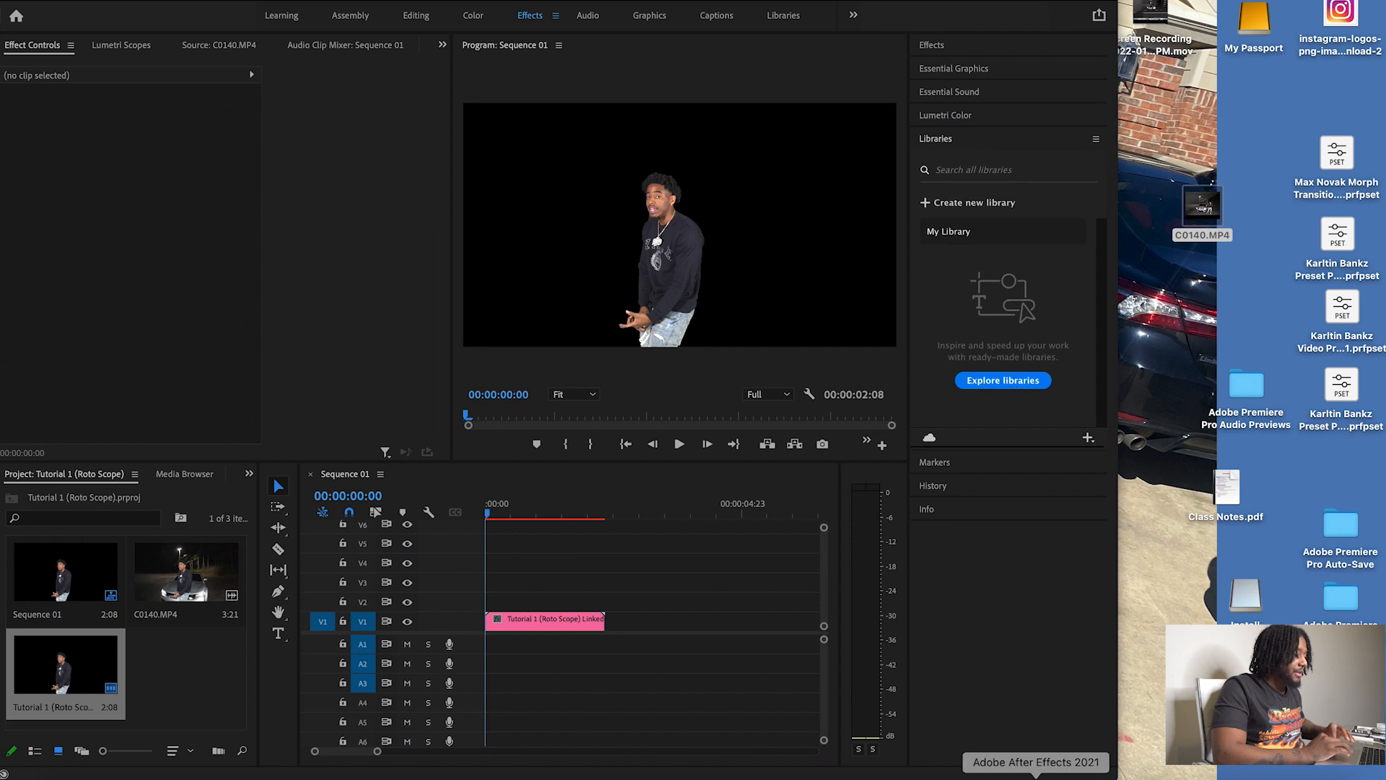
left_click(1035, 777)
left_click(1247, 27)
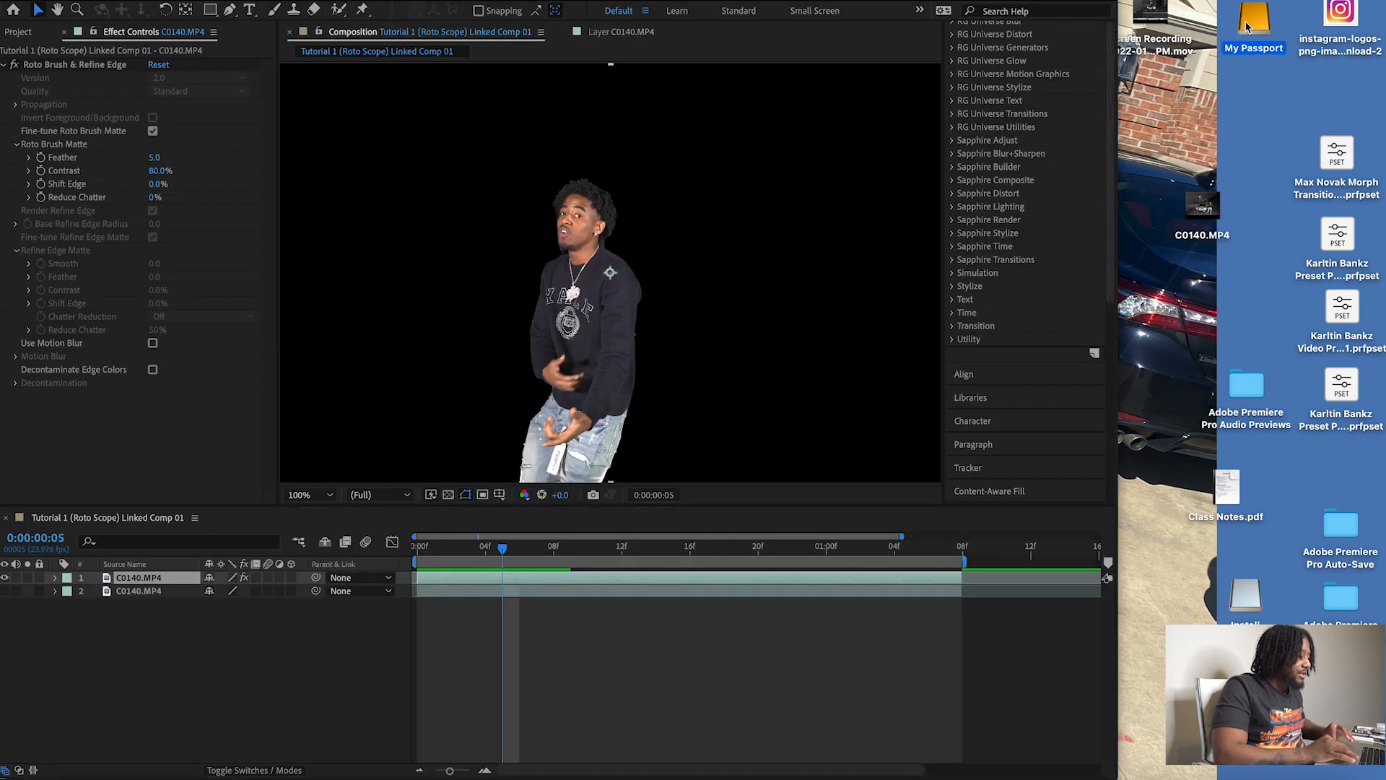
double_click(1246, 28)
scroll(1013, 200, "up", 5)
scroll(1014, 201, "up", 10)
double_click(737, 186)
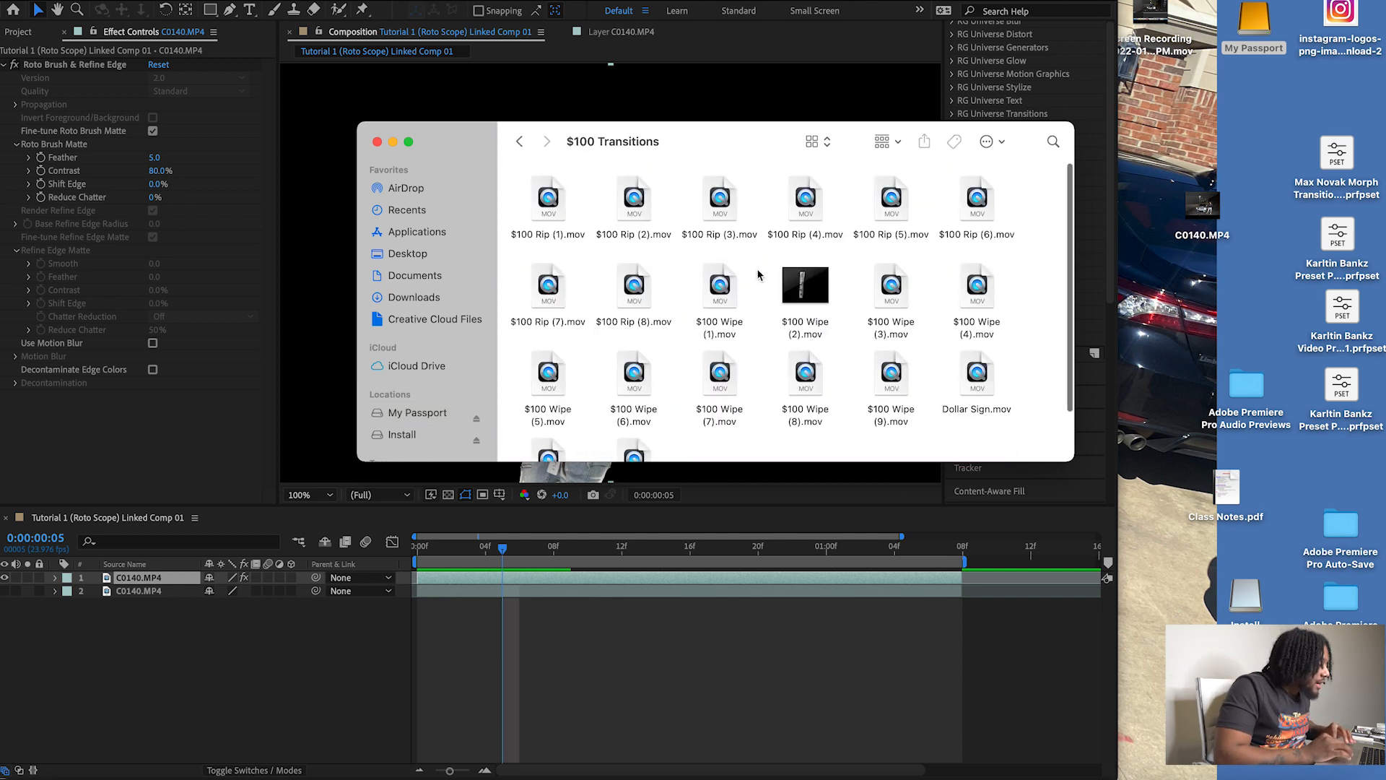
left_click_drag(634, 198, 263, 634)
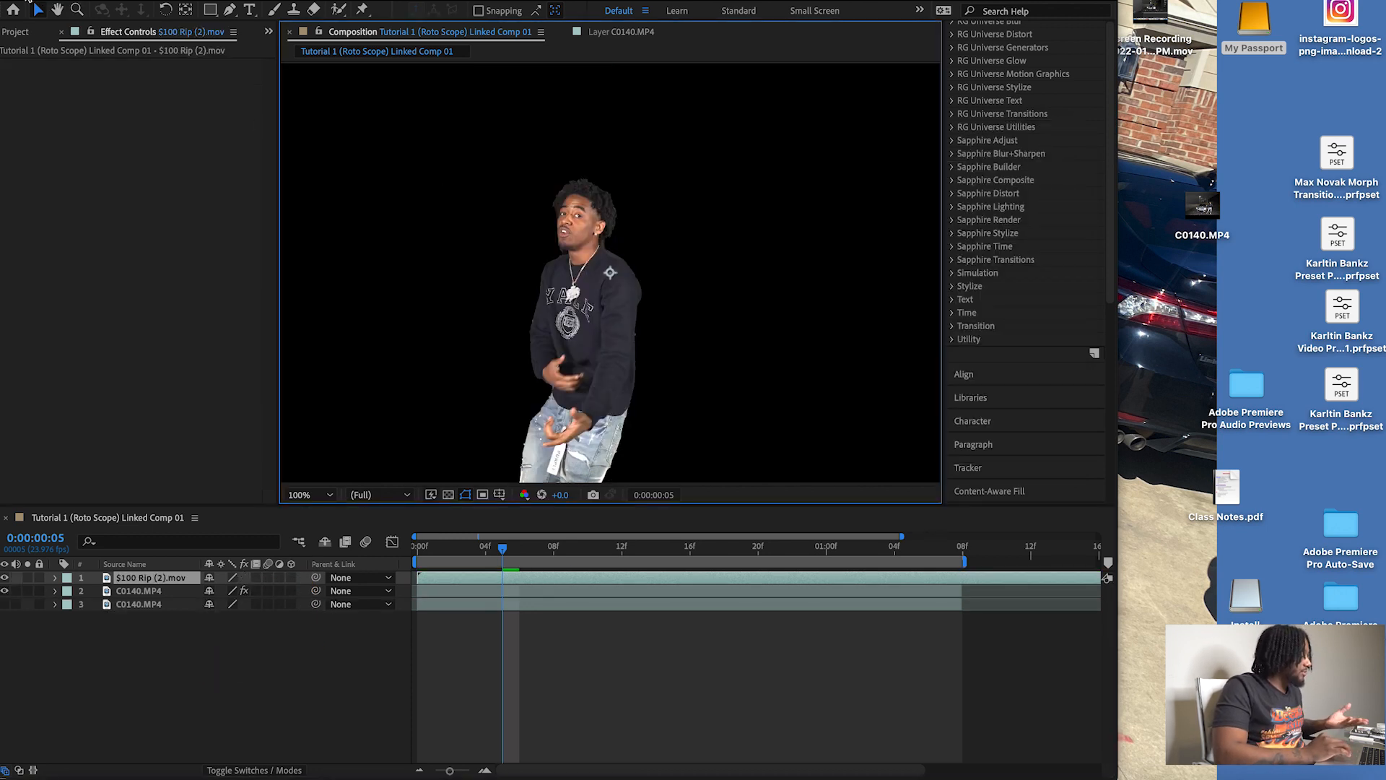
left_click(27, 0)
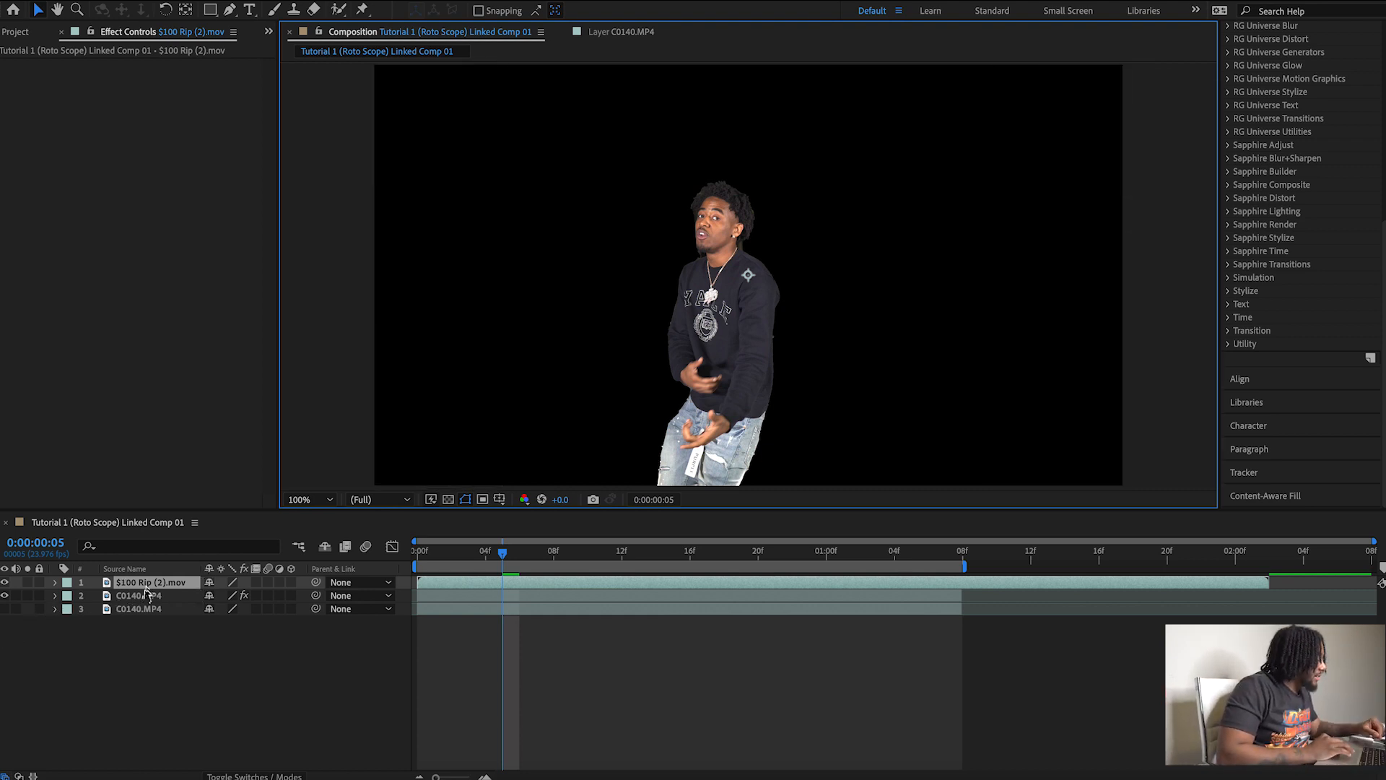
Place the $100 Rip (2).mov layer between the two C0140.MP4 layers and preview it behind the cutout.
left_click_drag(146, 583, 155, 602)
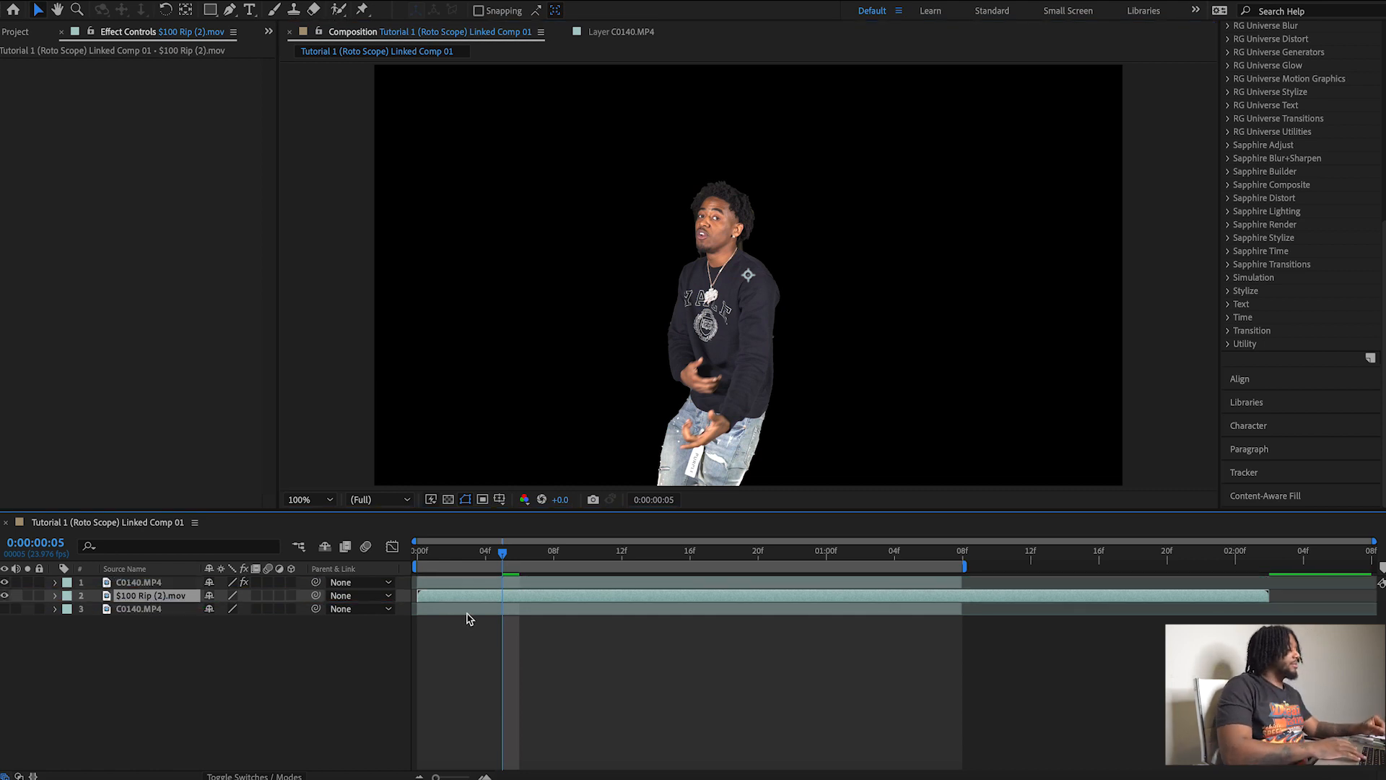
key("space")
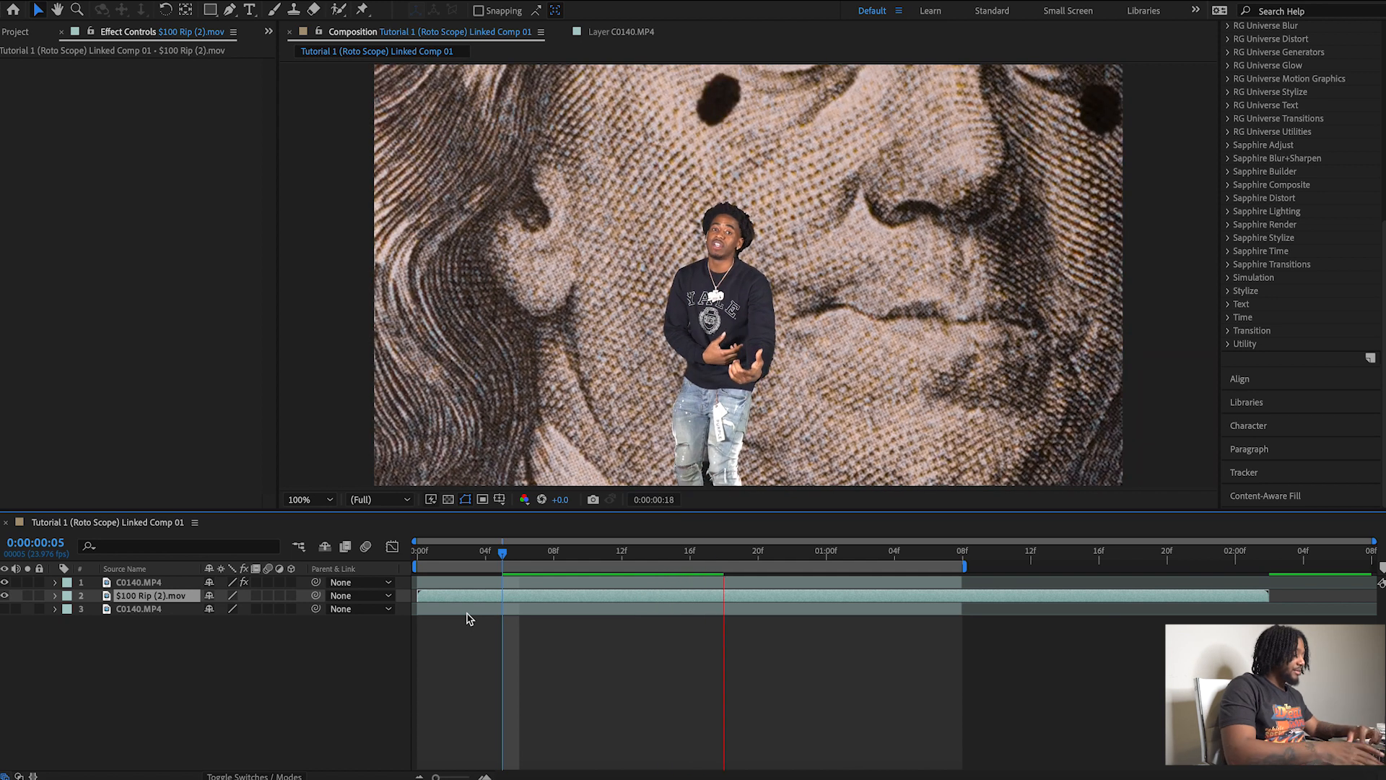
key("space")
key("space")
key("space")
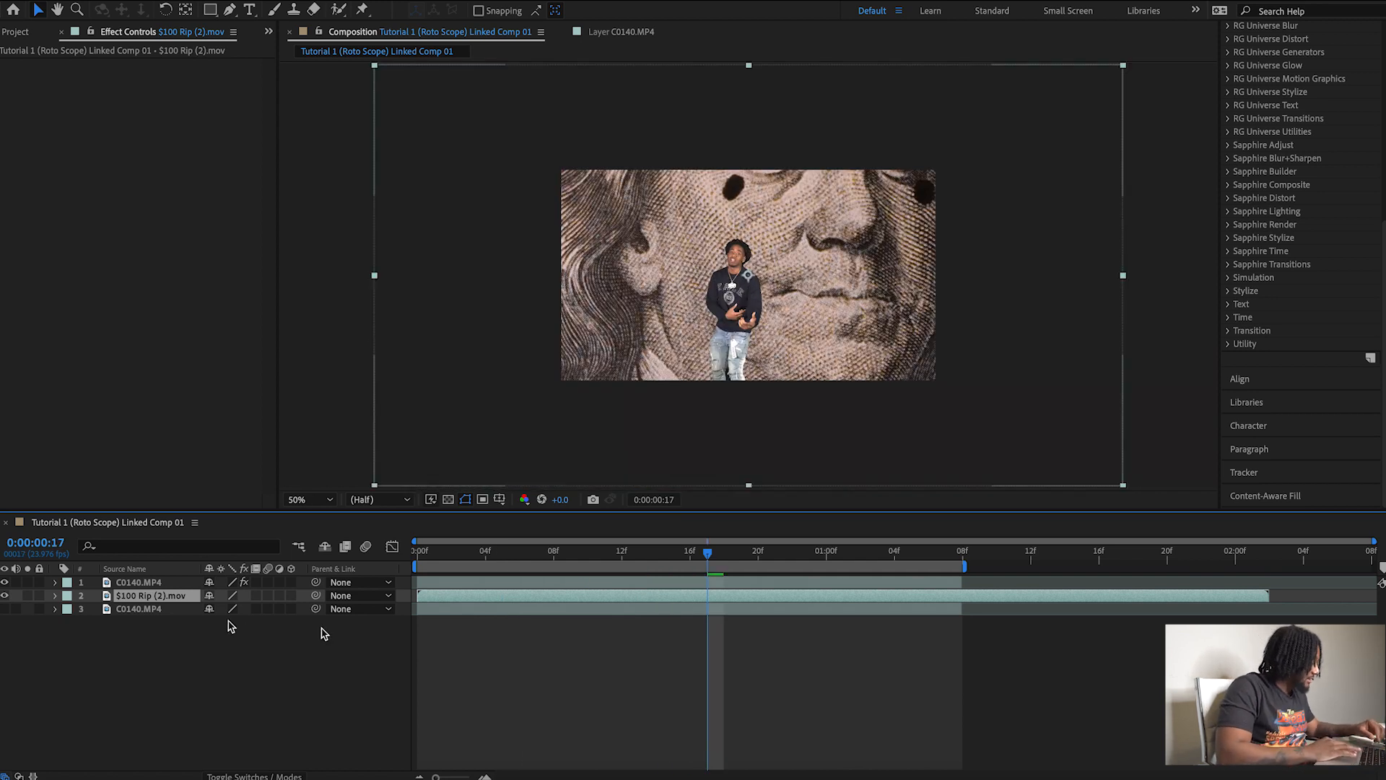
Scale the $100 Rip (2).mov layer to 51% so the bill fits the frame.
key("s")
left_click_drag(232, 608, 191, 613)
key("=")
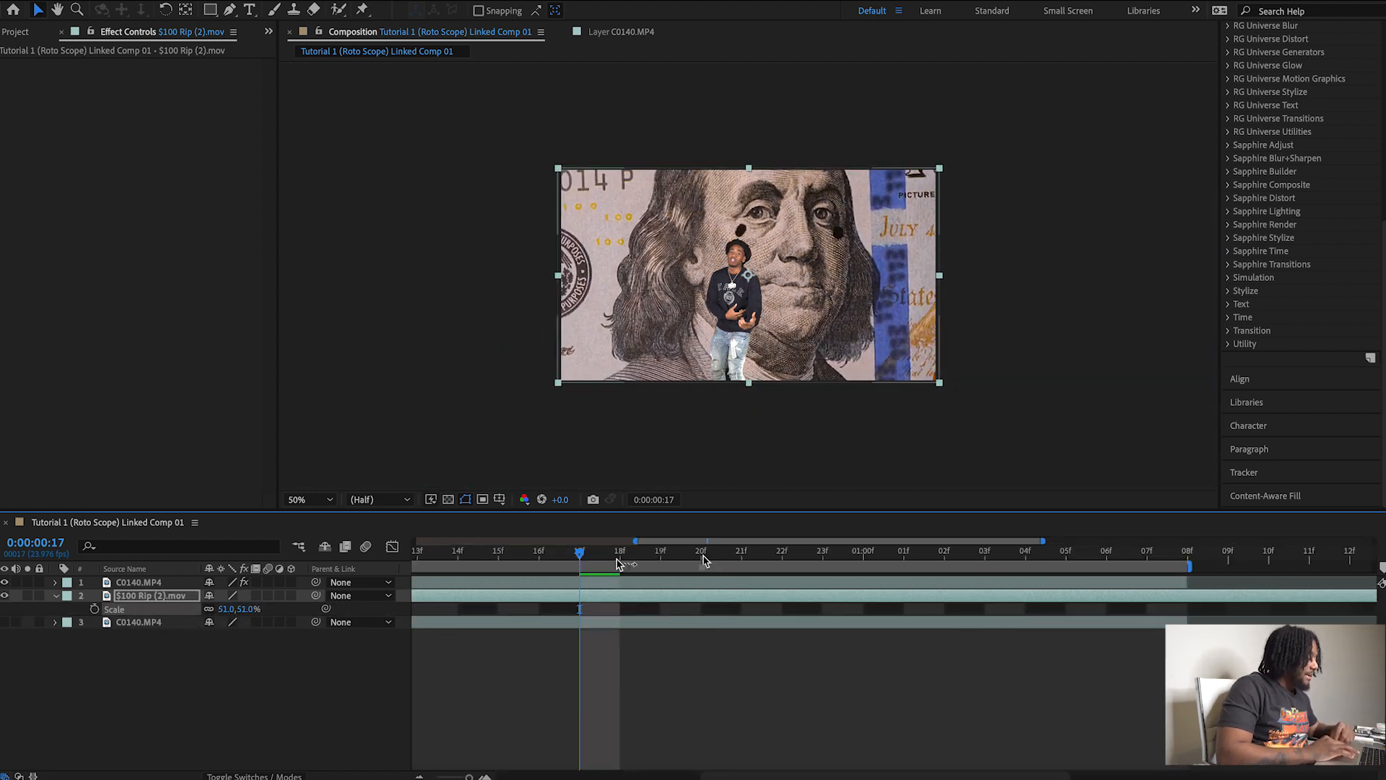
Preview the scaled $100 bill transition behind the man's cutout from 0:00:00:05 and again from 0:00:00:00.
left_click_drag(588, 556, 377, 559)
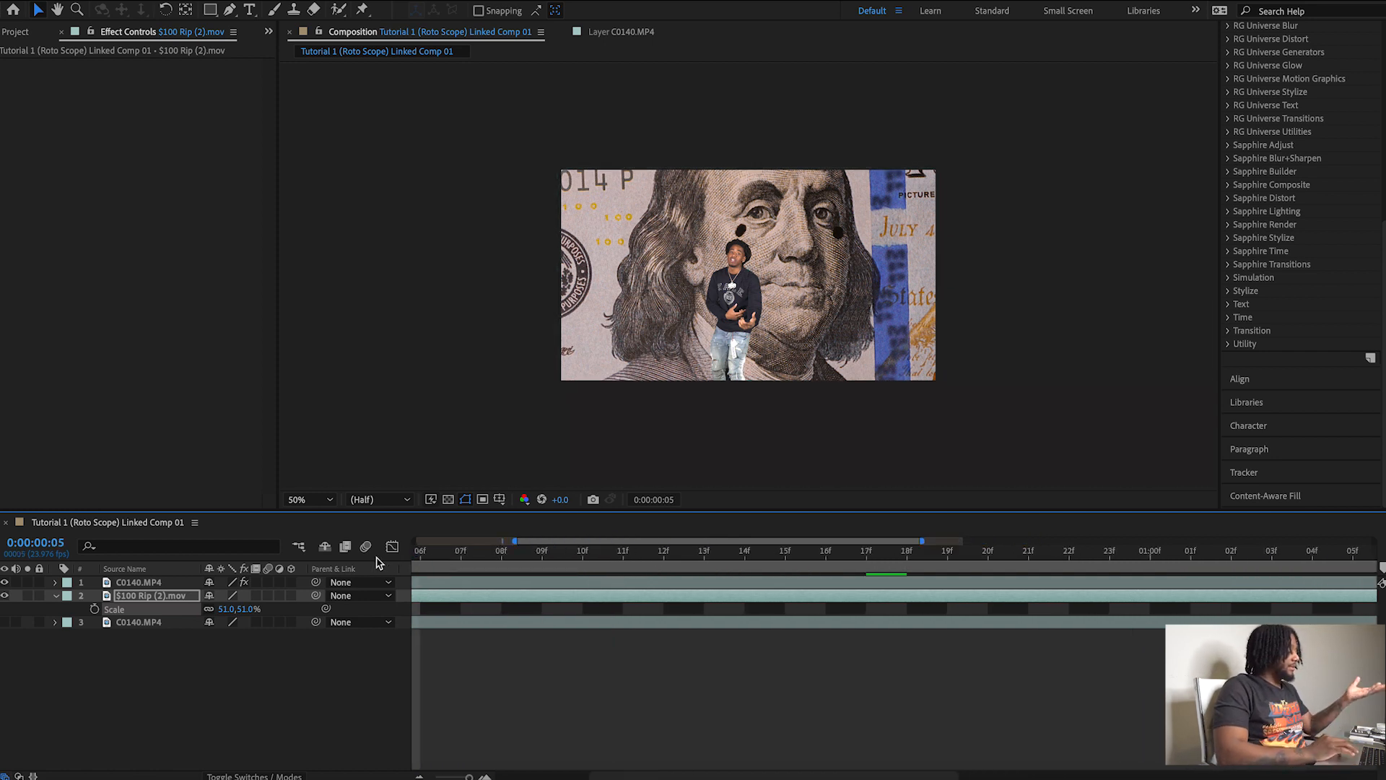
key("space")
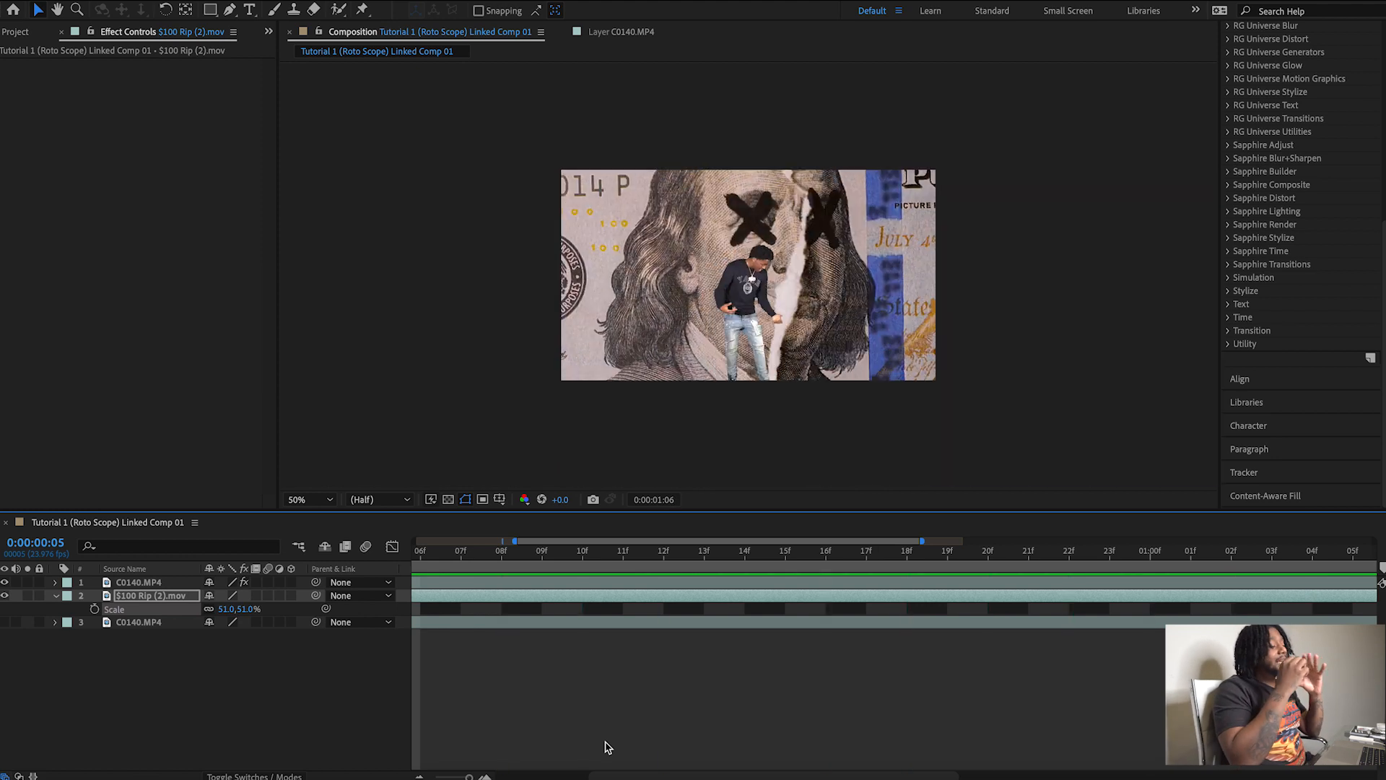
key("space")
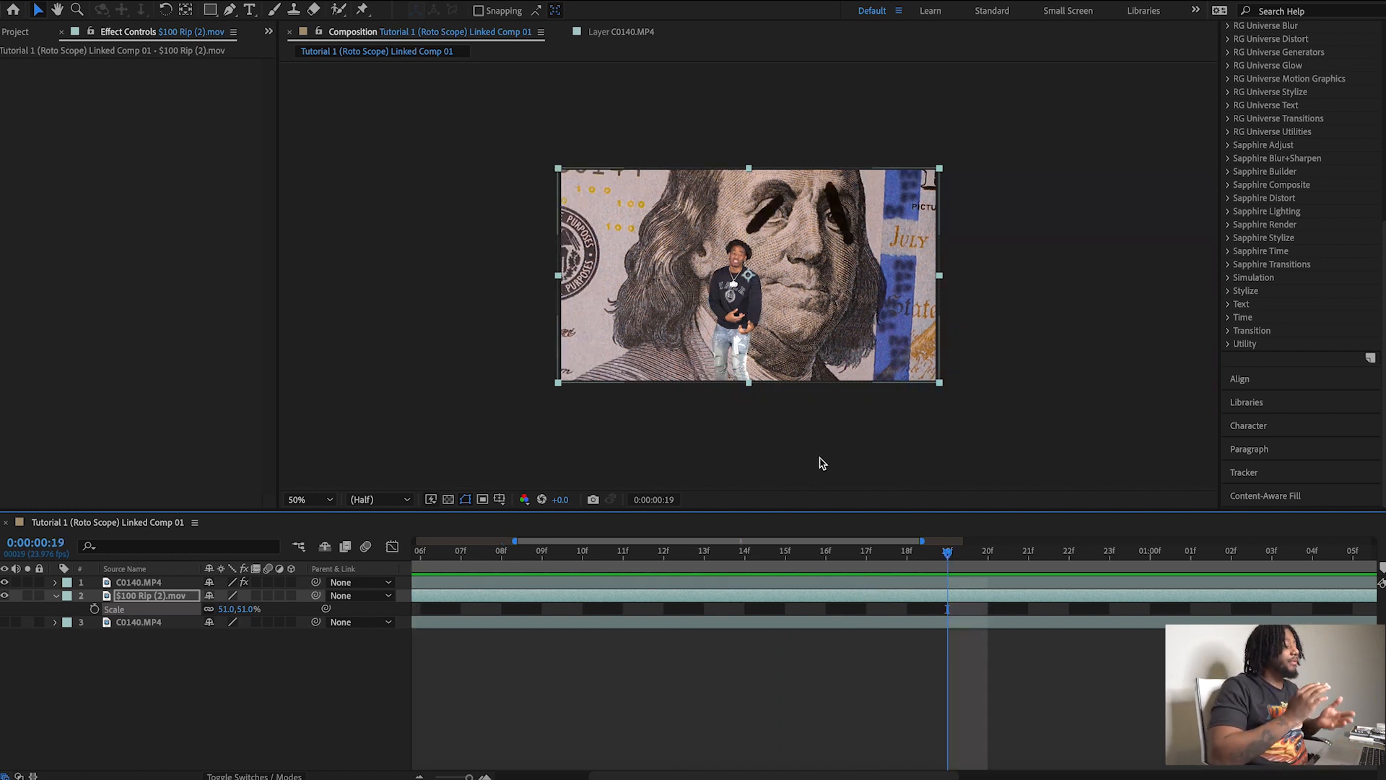
left_click_drag(948, 553, 401, 567)
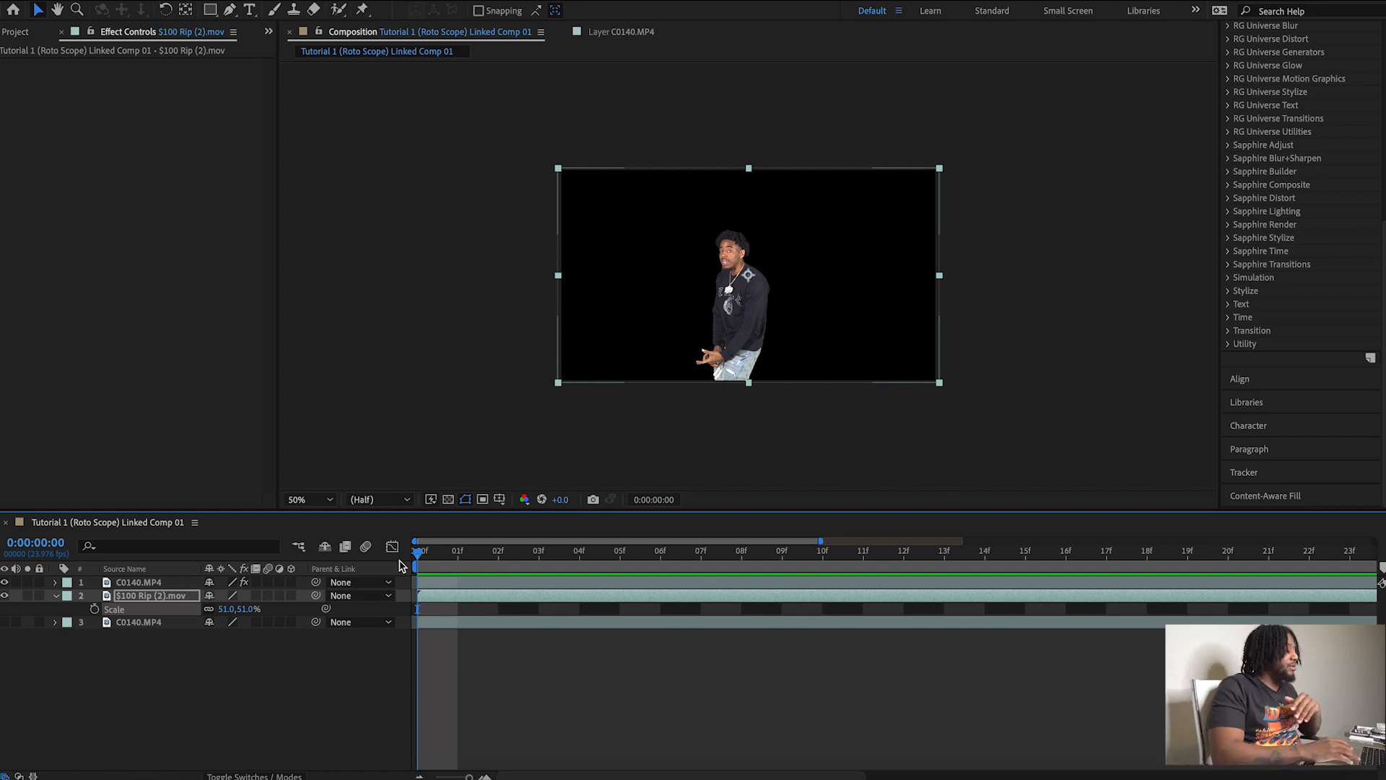
key("space")
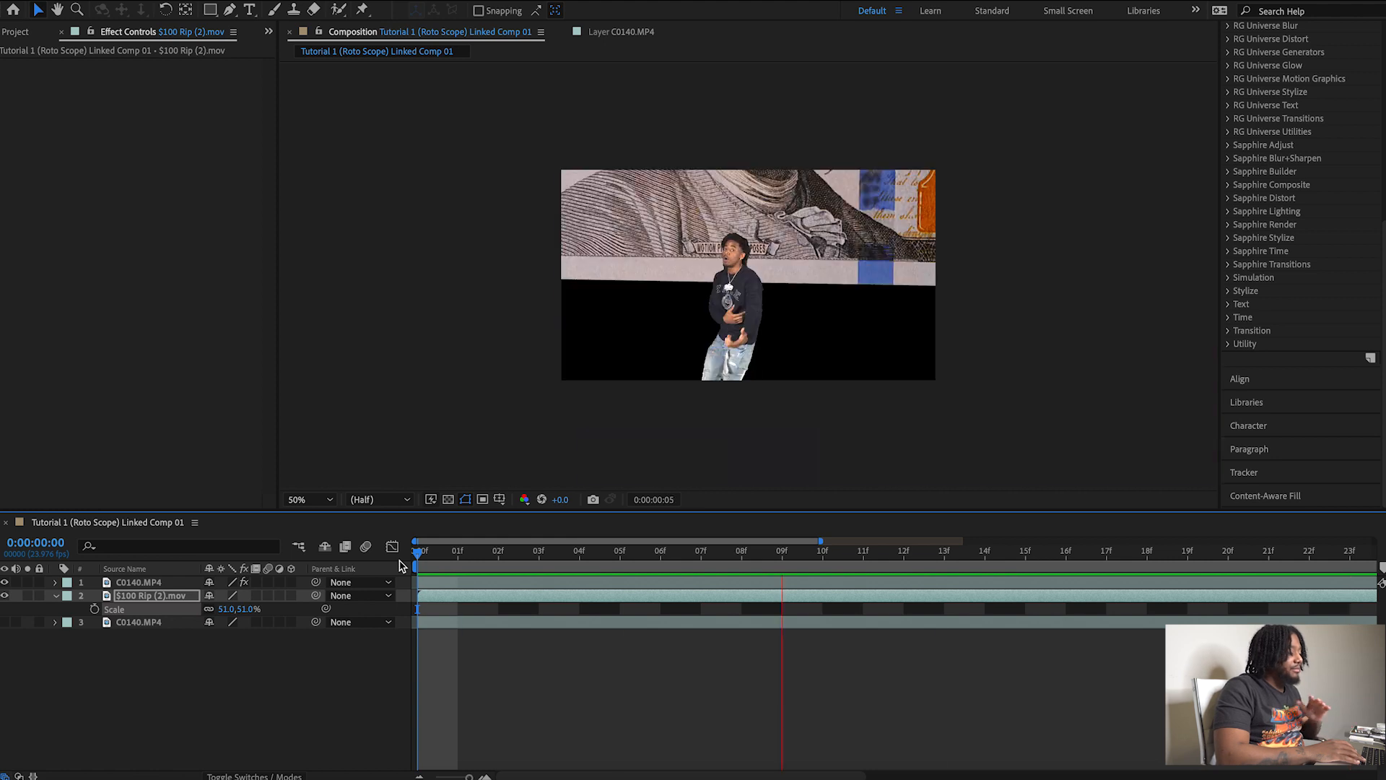
key("space")
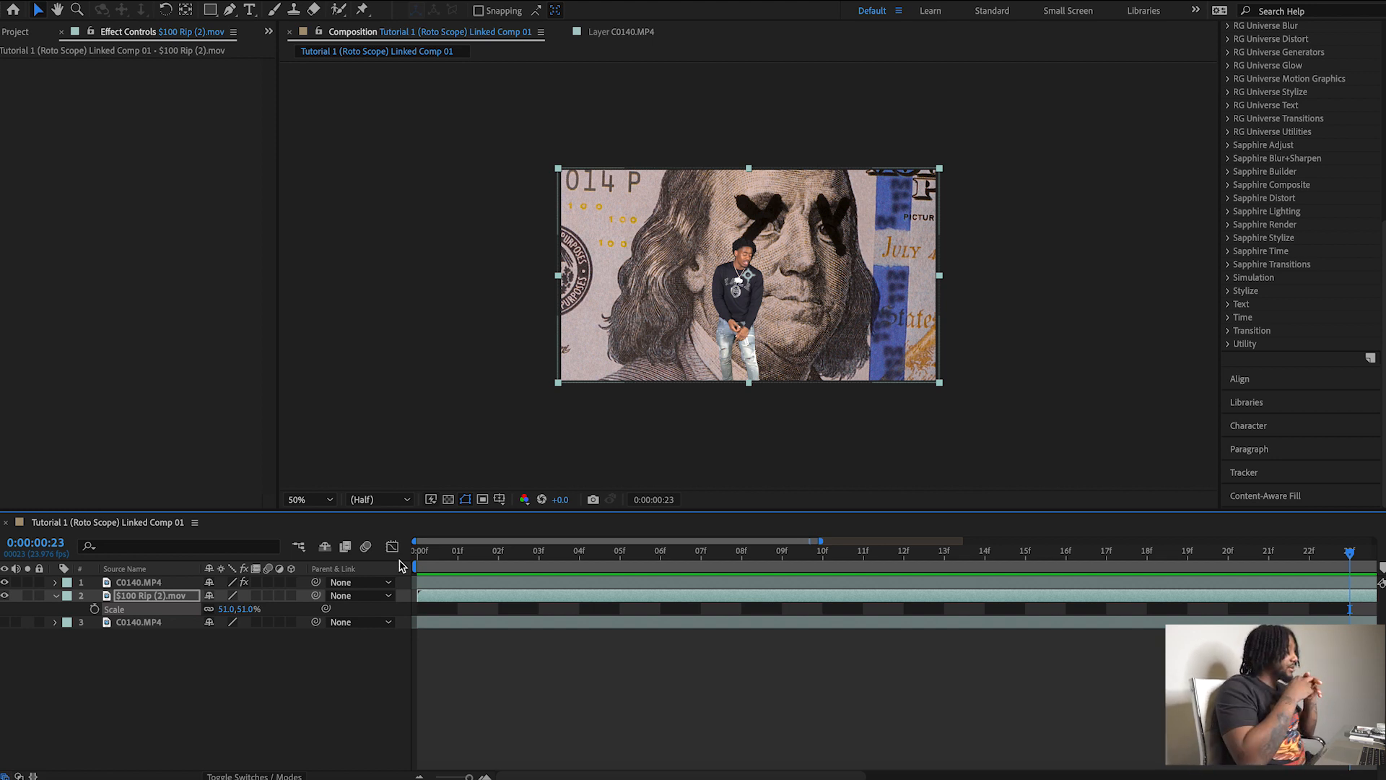
key("space")
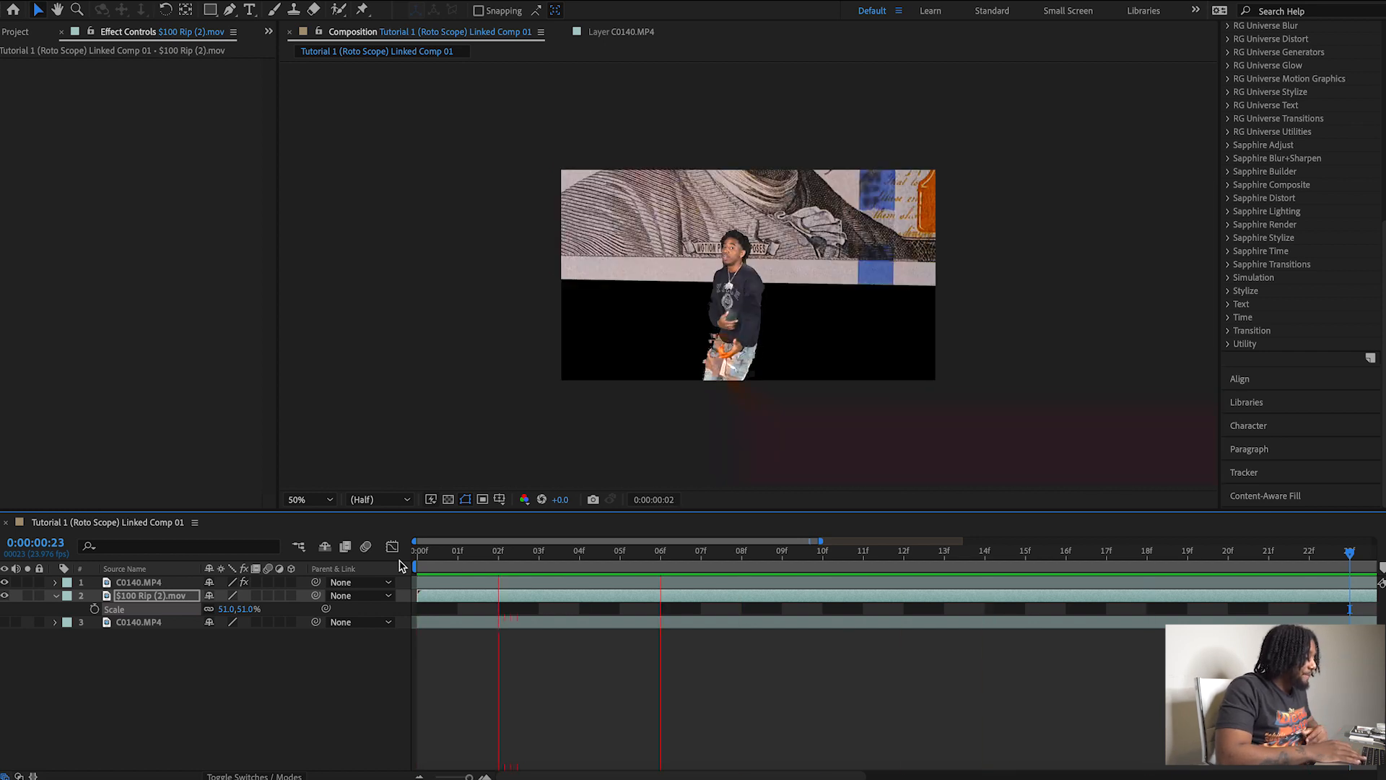
key("space")
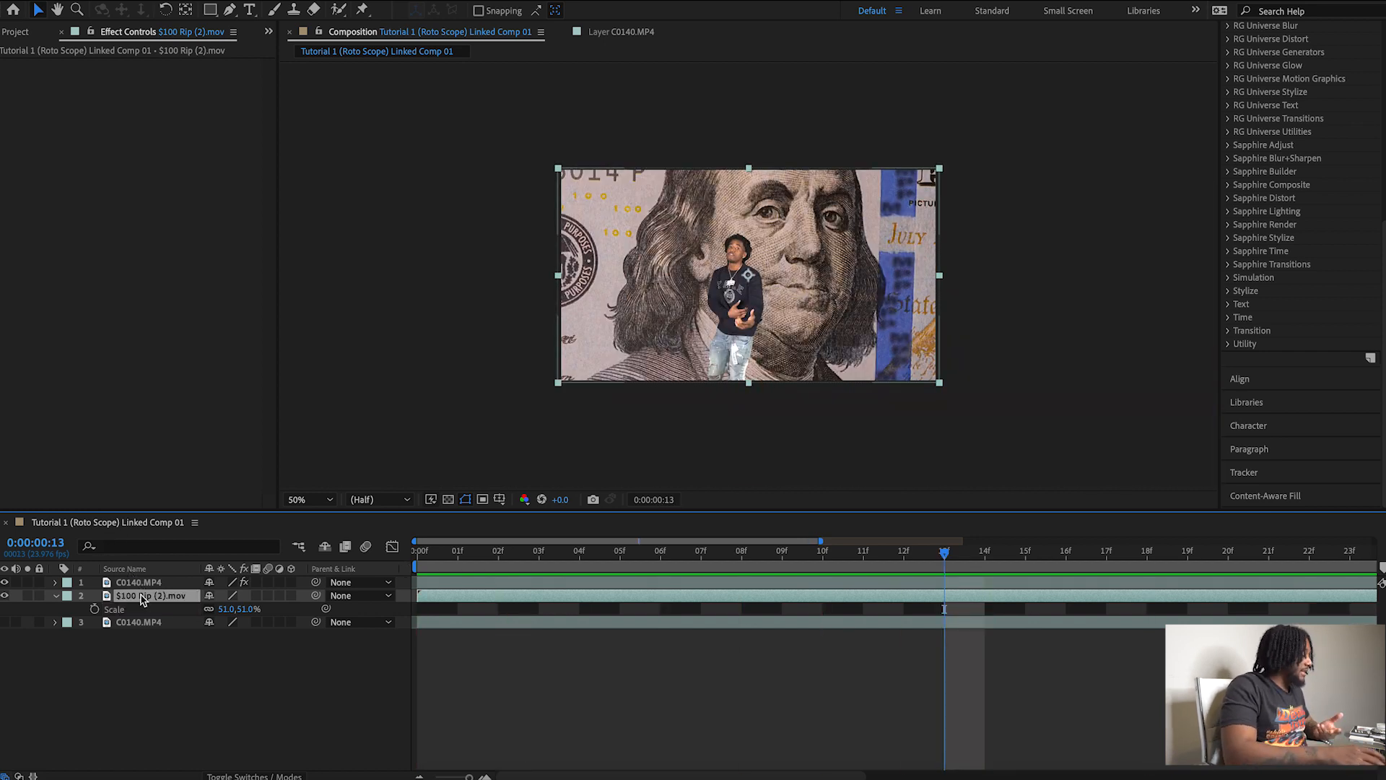
Delete the $100 Rip (2).mov layer and make the bottom C0140.MP4 layer visible again.
key("Delete")
left_click(143, 595)
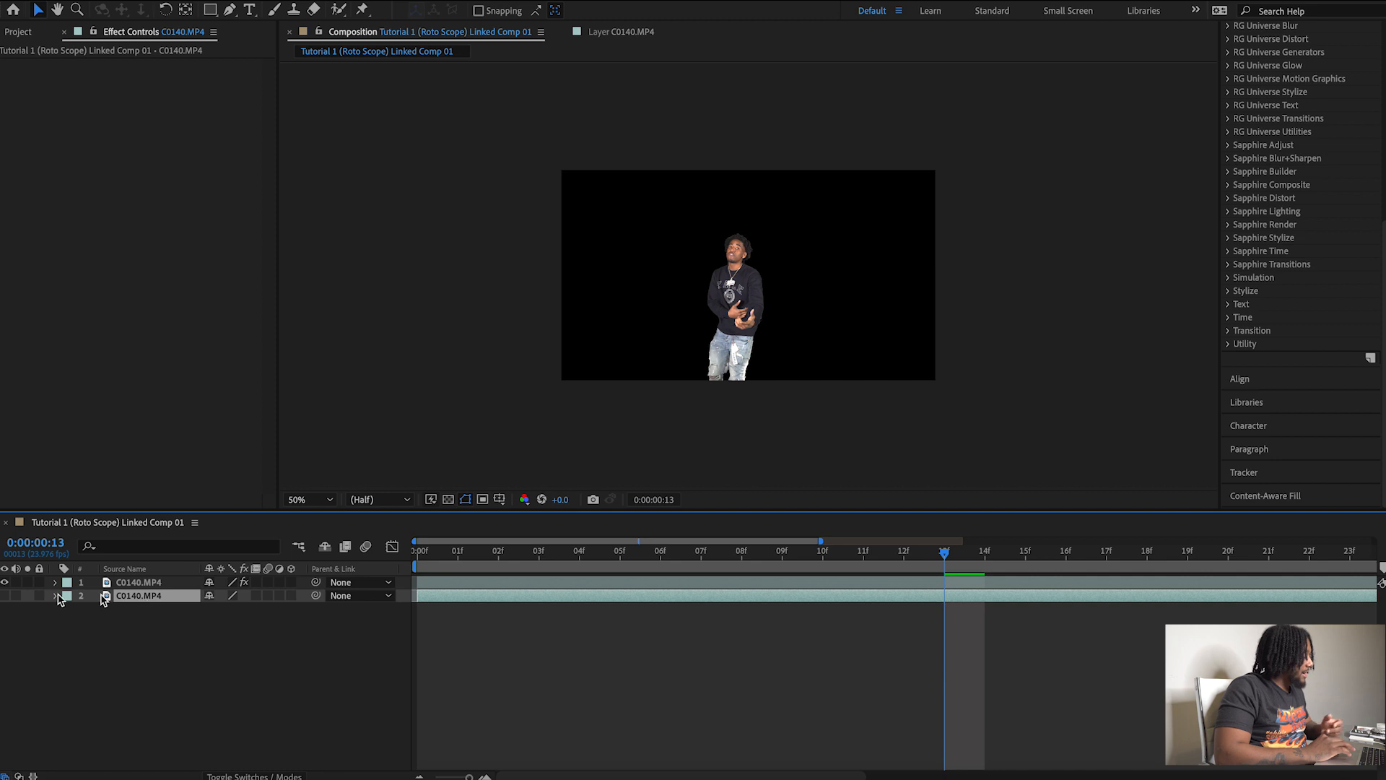
left_click(6, 595)
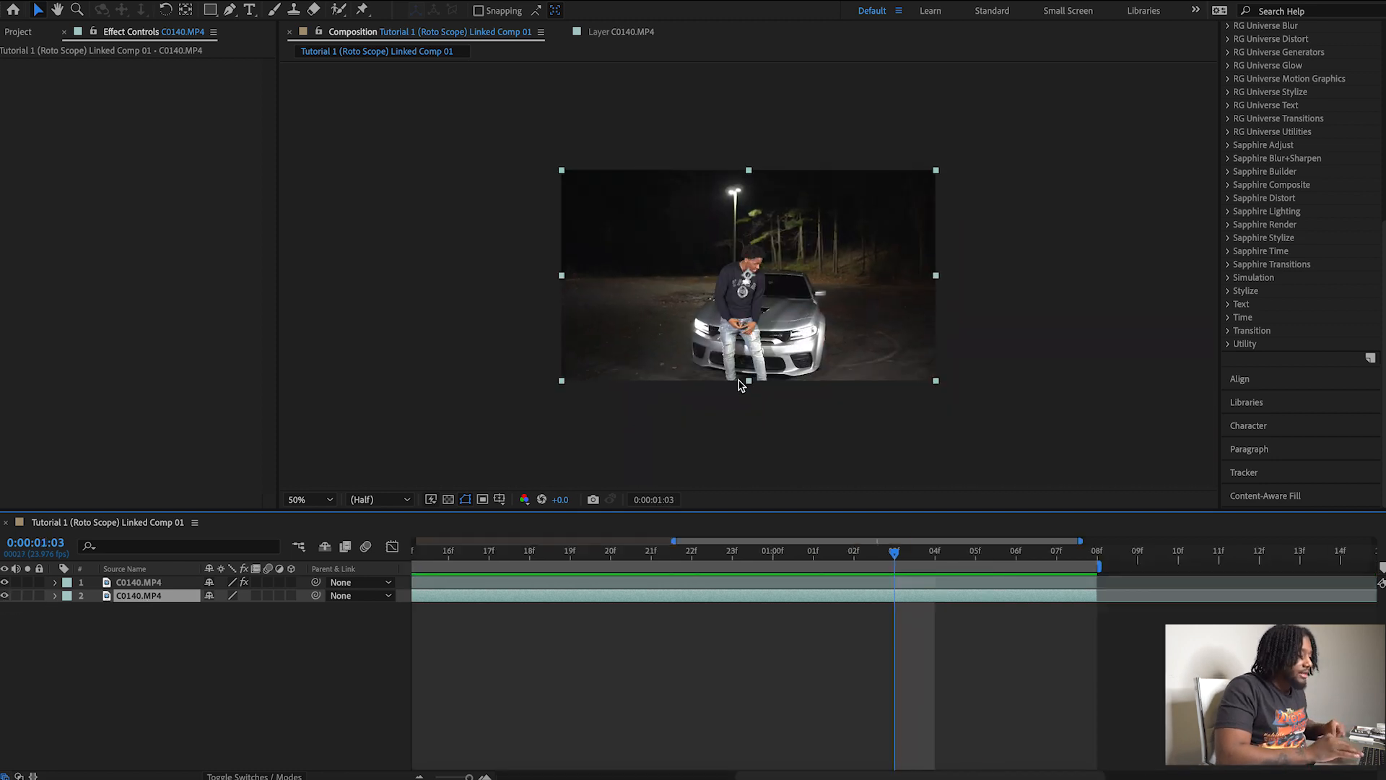
Find the Sapphire S_Flicker effect by searching for "flicker" and apply it to the bottom C0140.MP4 layer.
scroll(1341, 233, "up", 5)
left_click(1271, 102)
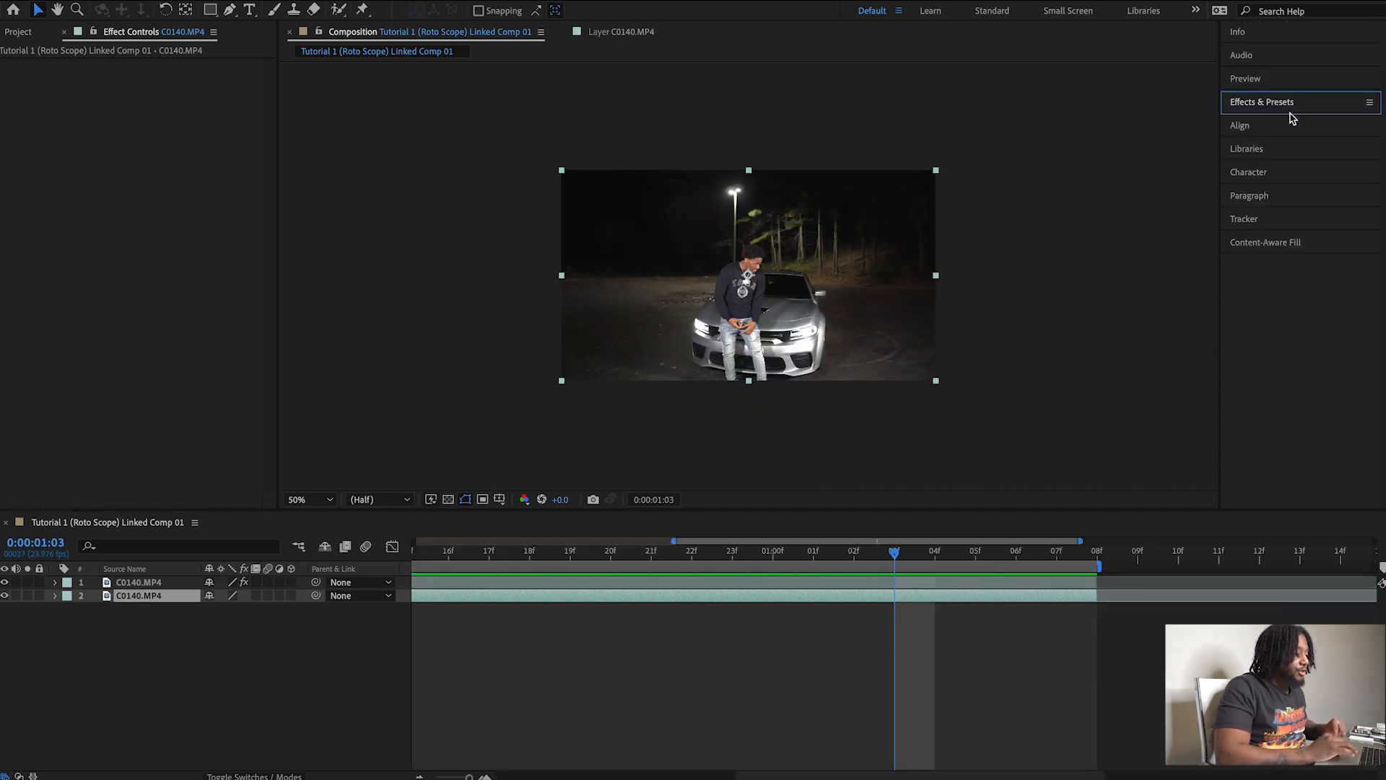
left_click(1278, 102)
left_click(1286, 121)
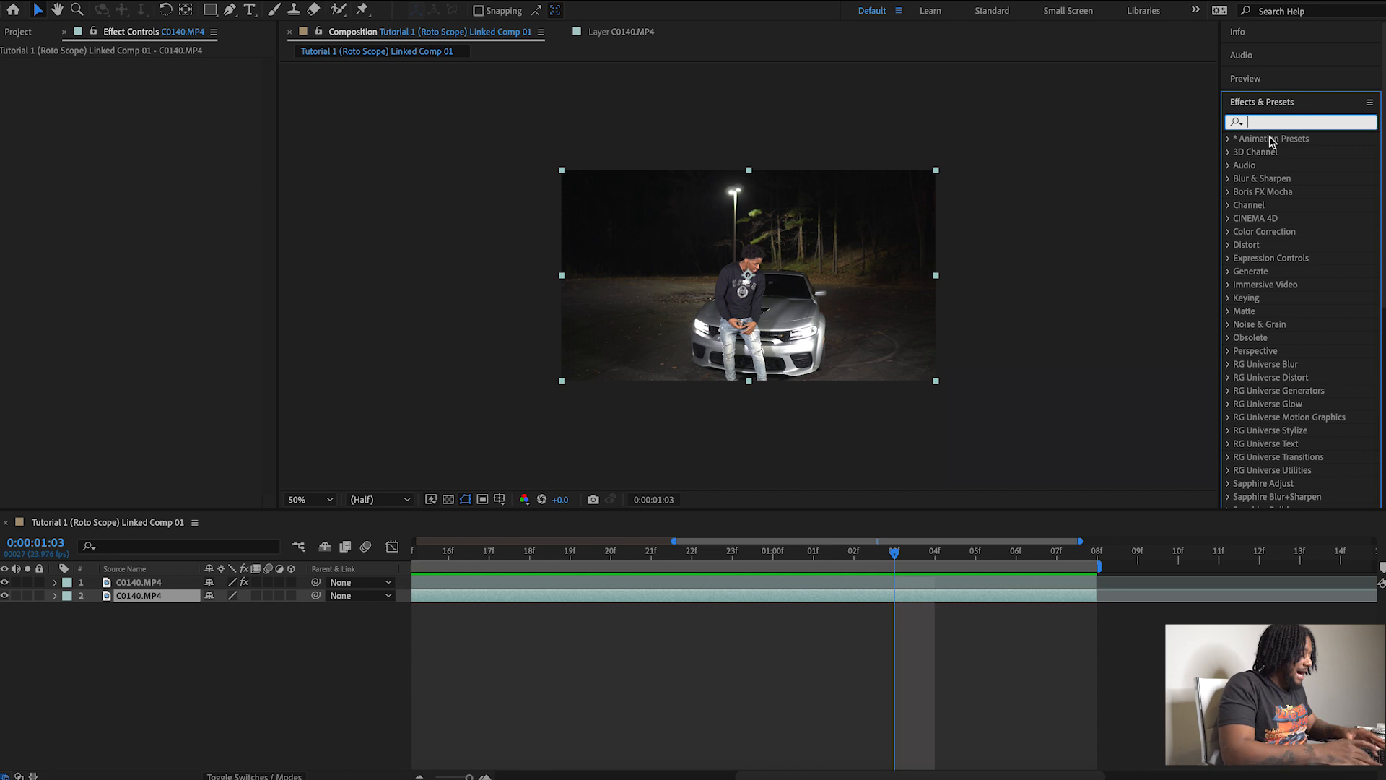
type("flicker")
left_click(1296, 328)
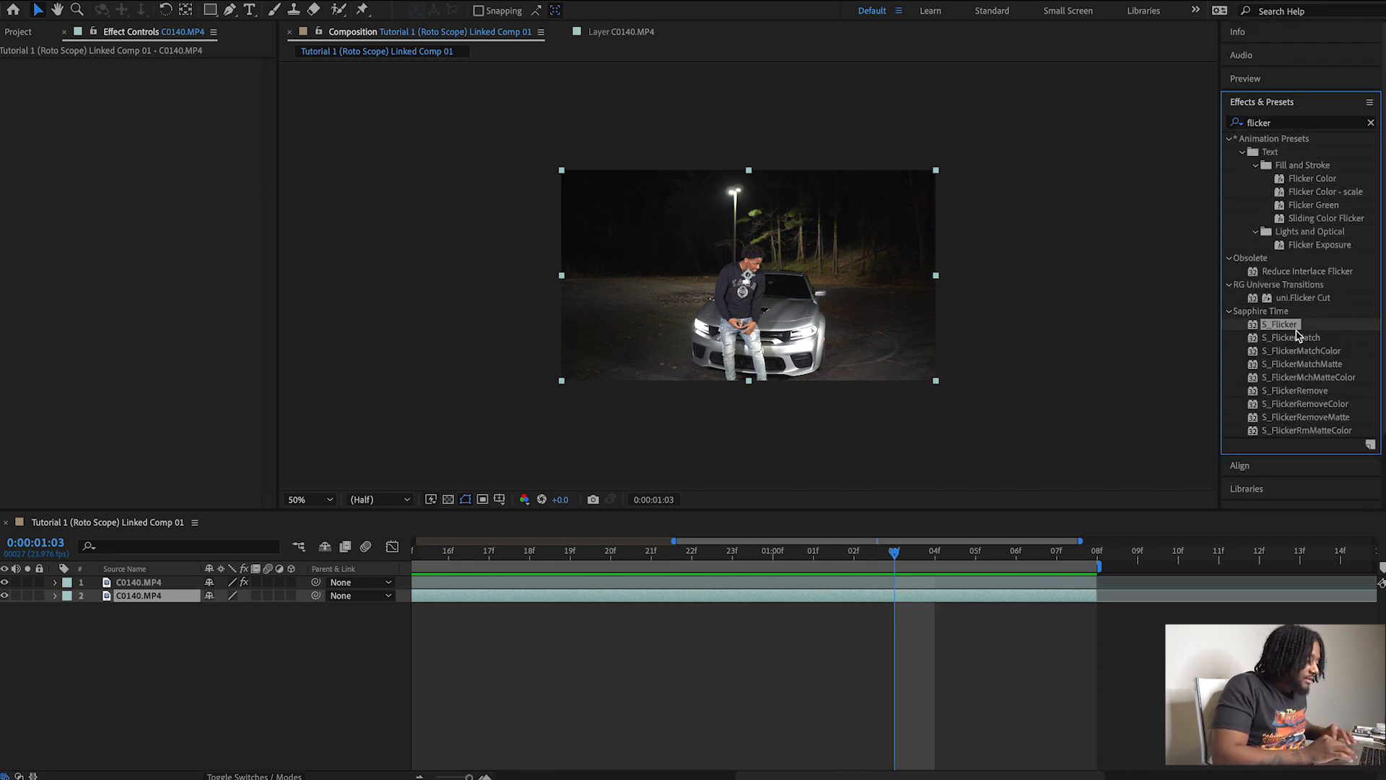
left_click_drag(337, 543, 176, 595)
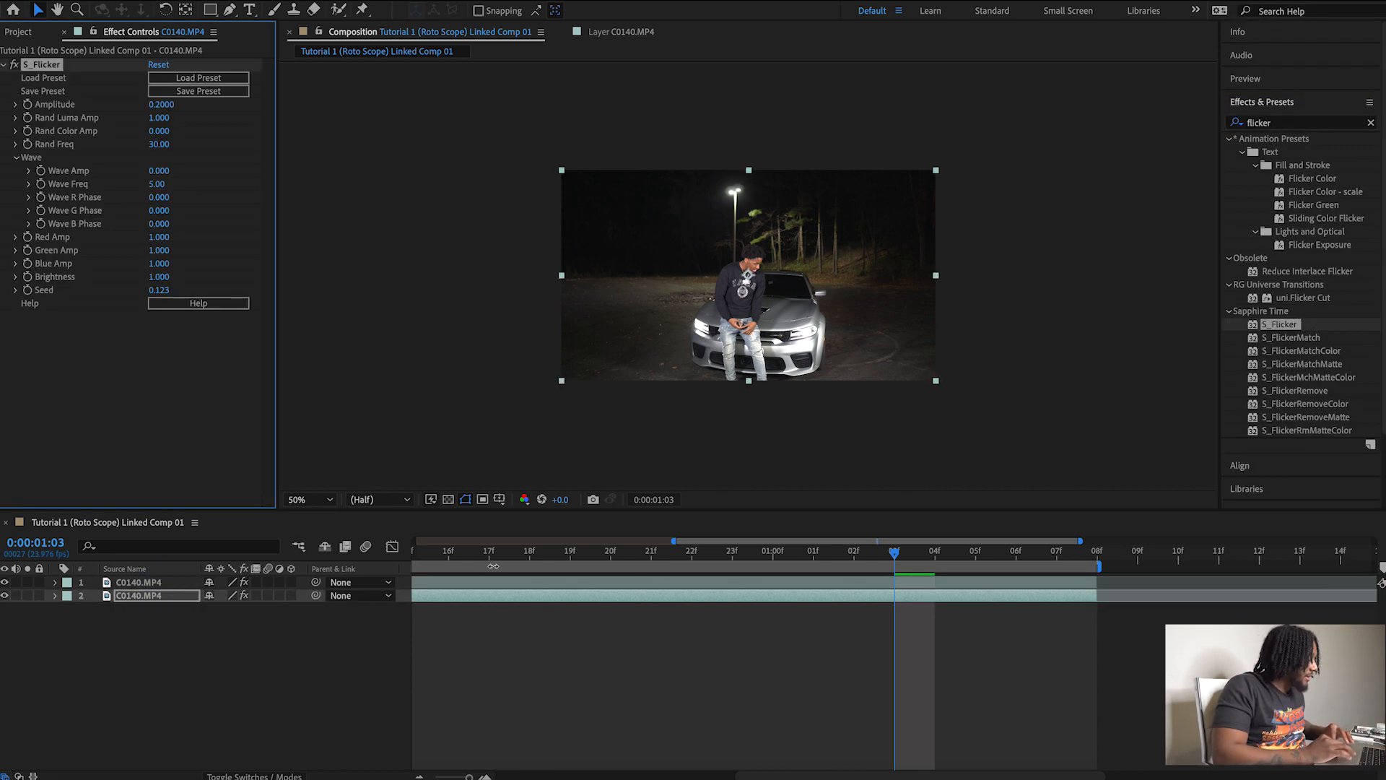
Set S_Flicker's Amplitude to 5.46 at 0:00:00:00, then compare with the bottom layer hidden and preview the flicker.
left_click_drag(449, 555, 307, 556)
left_click_drag(165, 107, 589, 189)
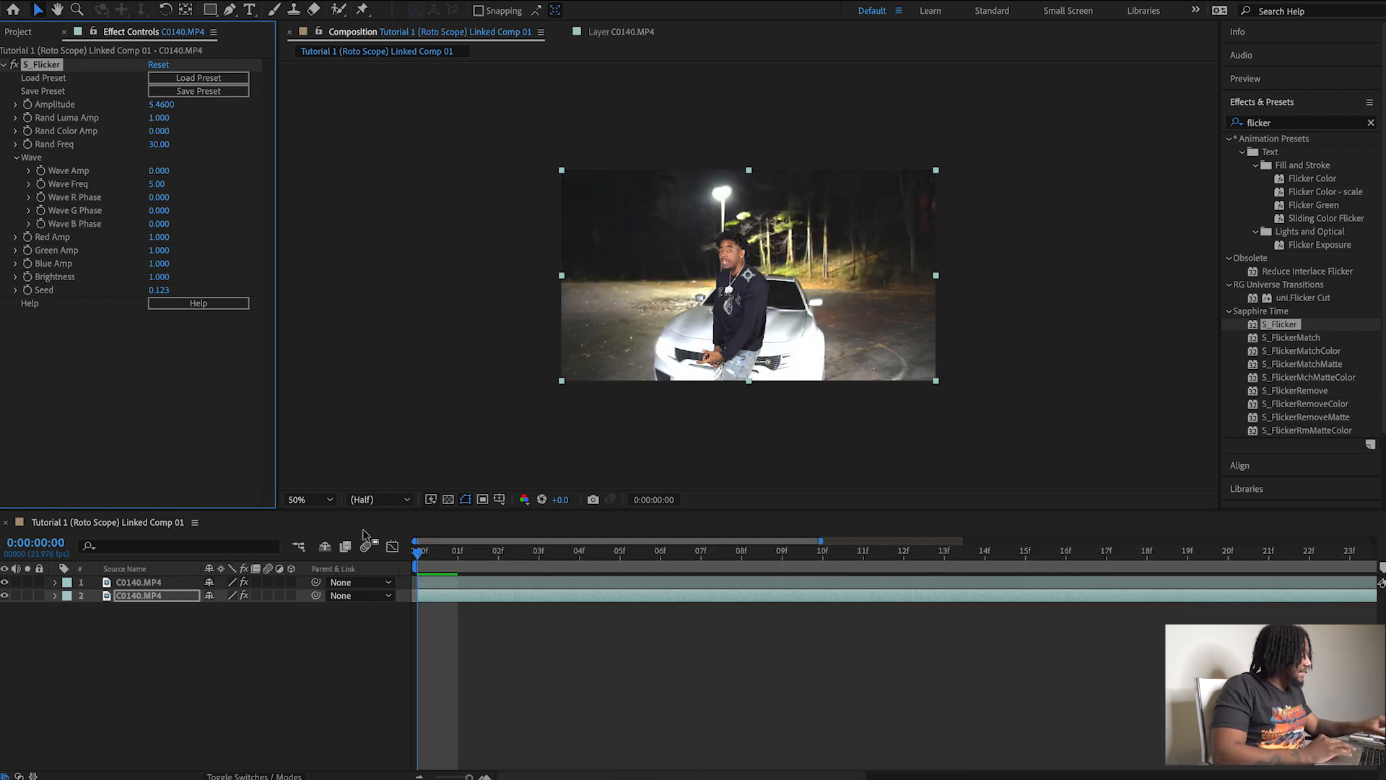
left_click(5, 597)
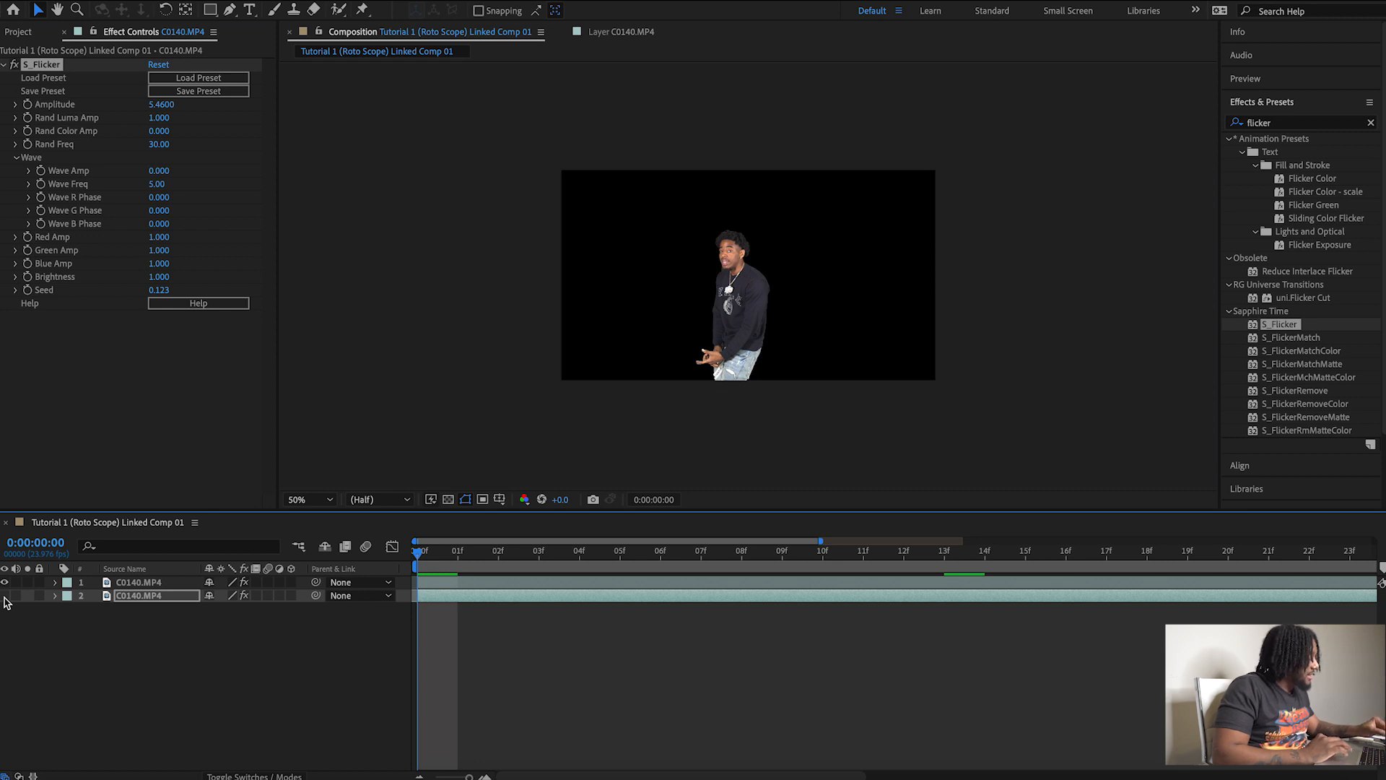
left_click(5, 597)
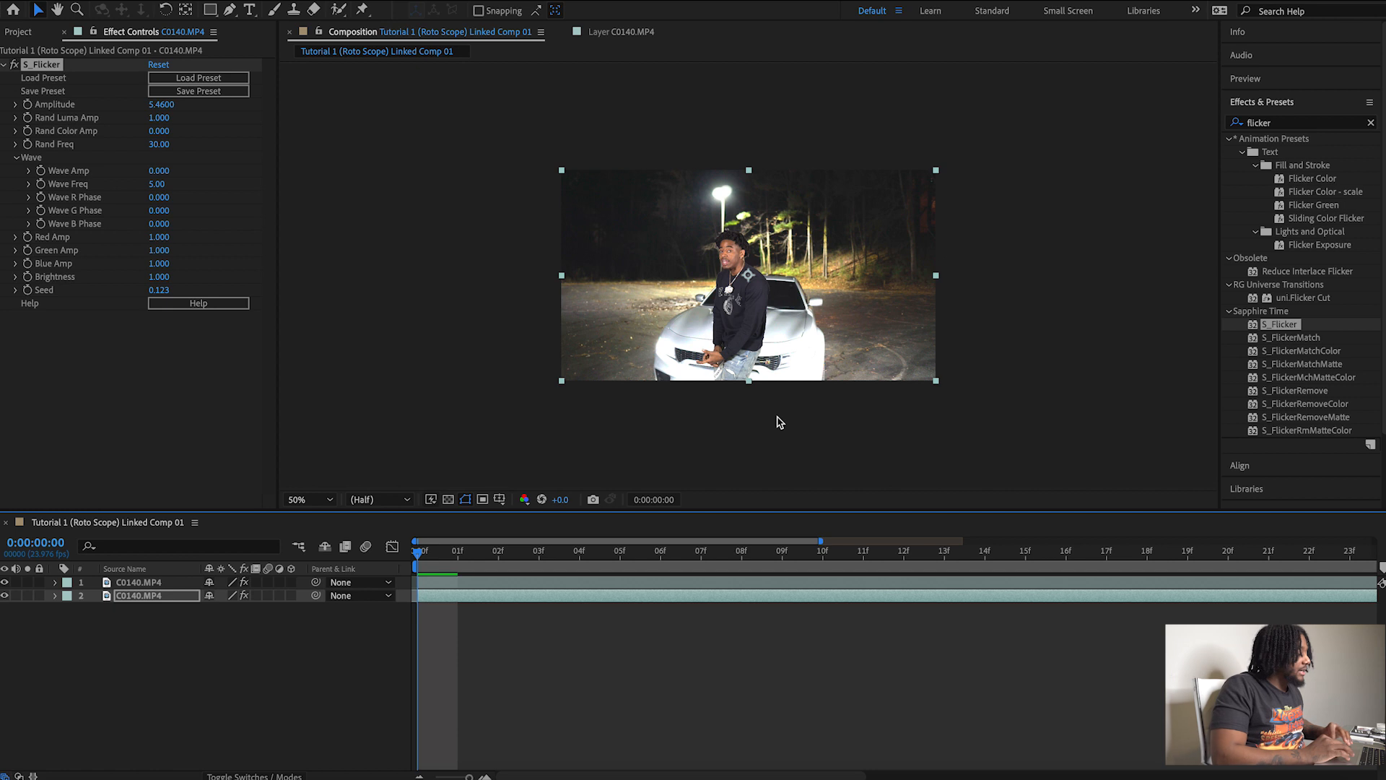
key("space")
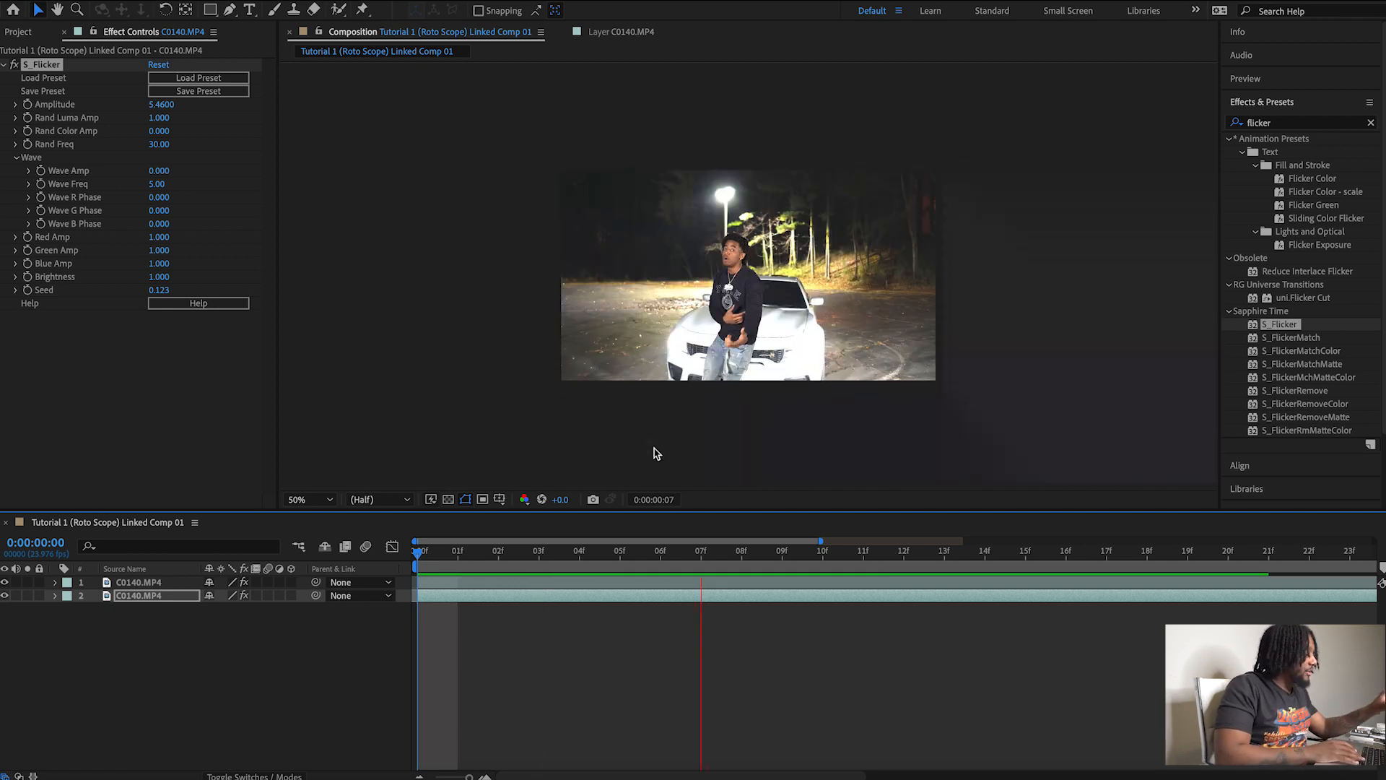